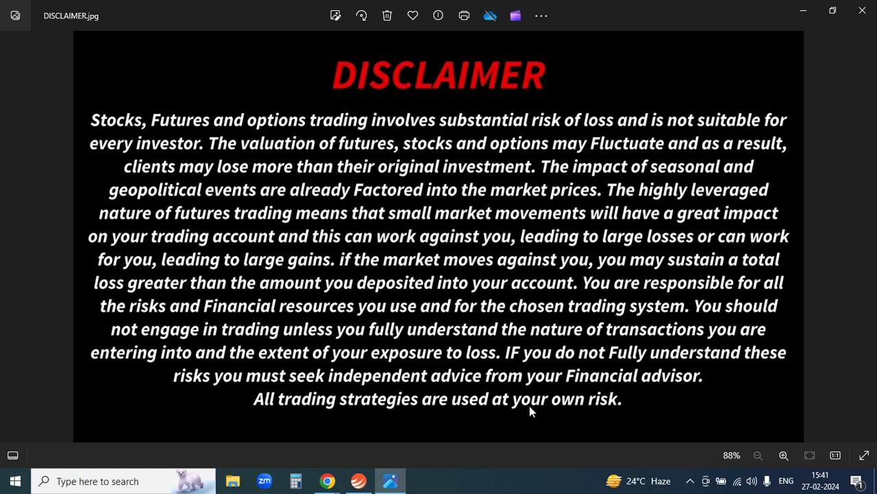
Step: Switch to TradeTiger, open the NIFTY 22300 call and 22050 put charts from the option chain, and place them side by side
left_click(359, 481)
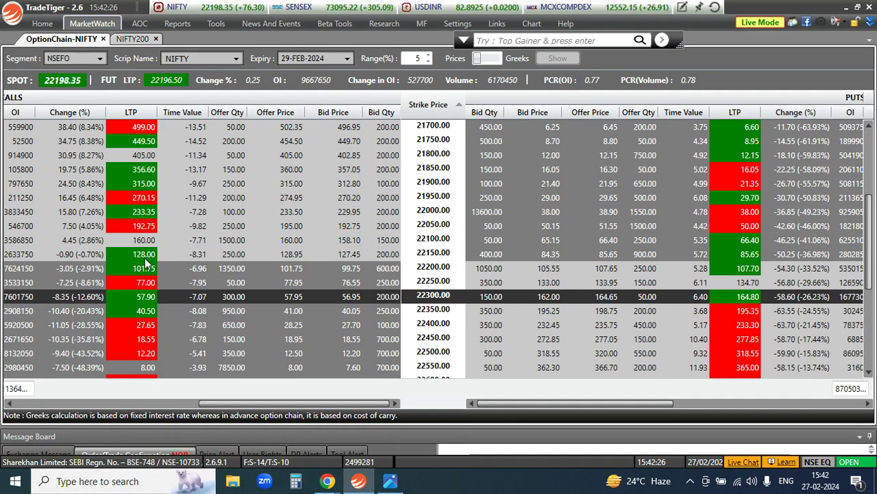
mouse_move(271, 287)
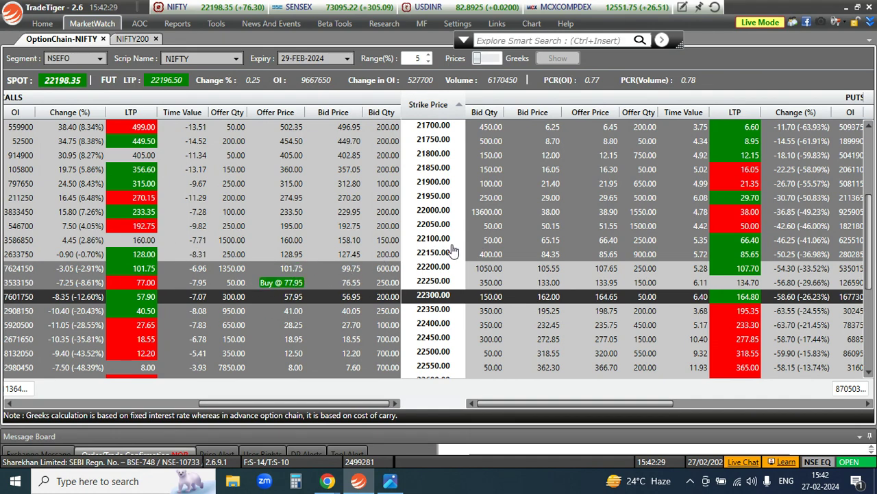
scroll(431, 264, "down", 1)
scroll(288, 259, "up", 1)
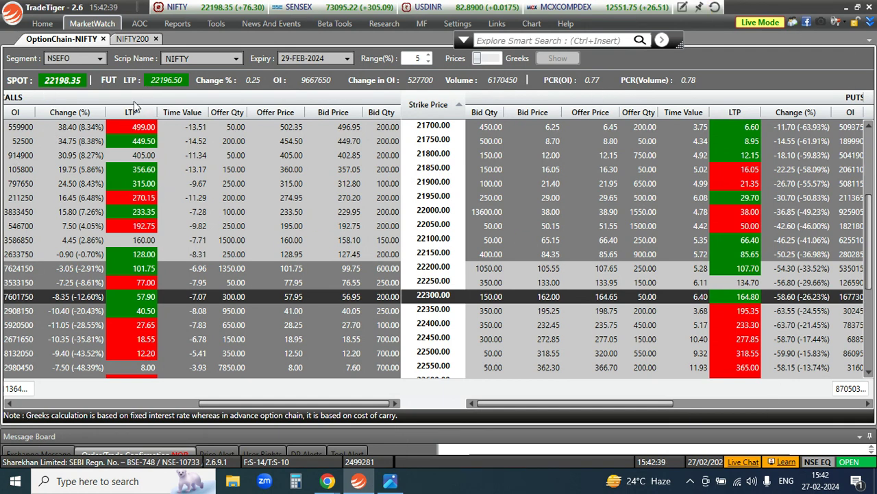
mouse_move(552, 341)
left_click(140, 300)
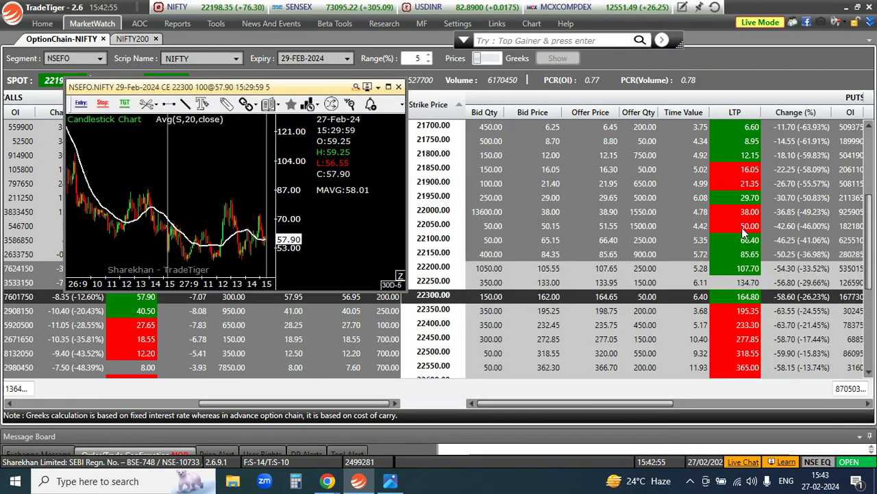
left_click(743, 230)
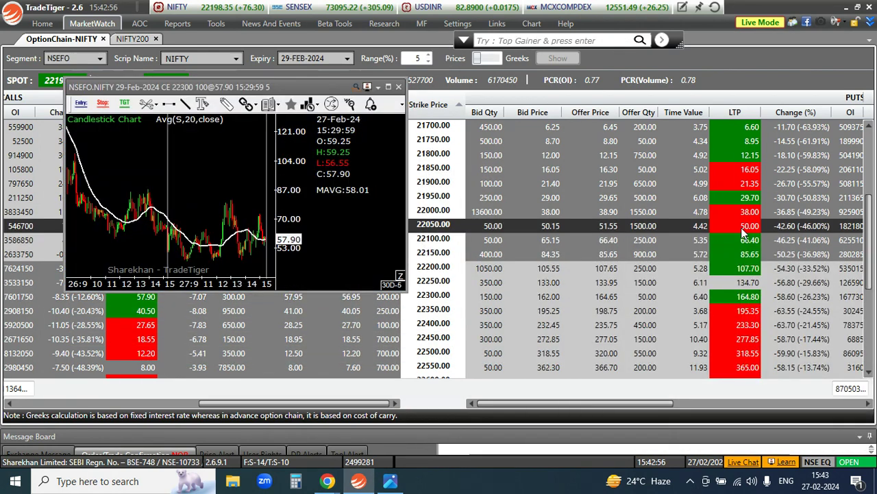
left_click_drag(186, 73, 606, 24)
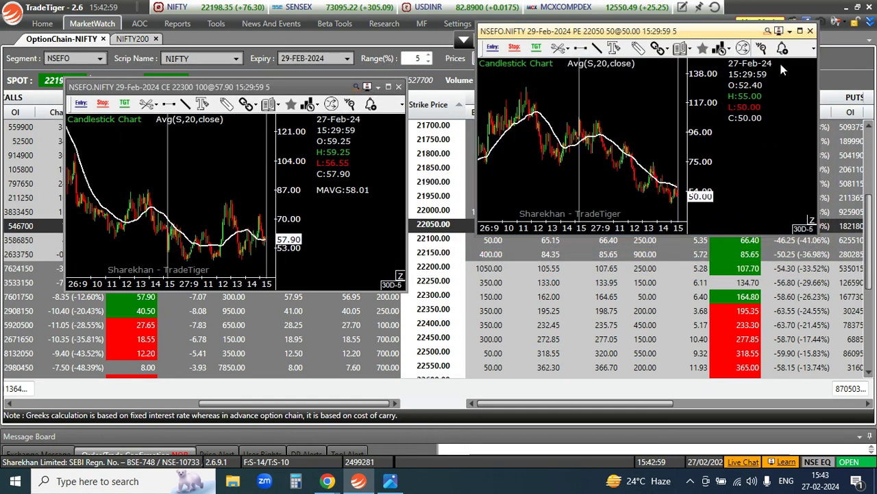
Step: Maximize the 22300 call chart and show the candles around the 27-Feb market open at a larger scale
left_click(388, 88)
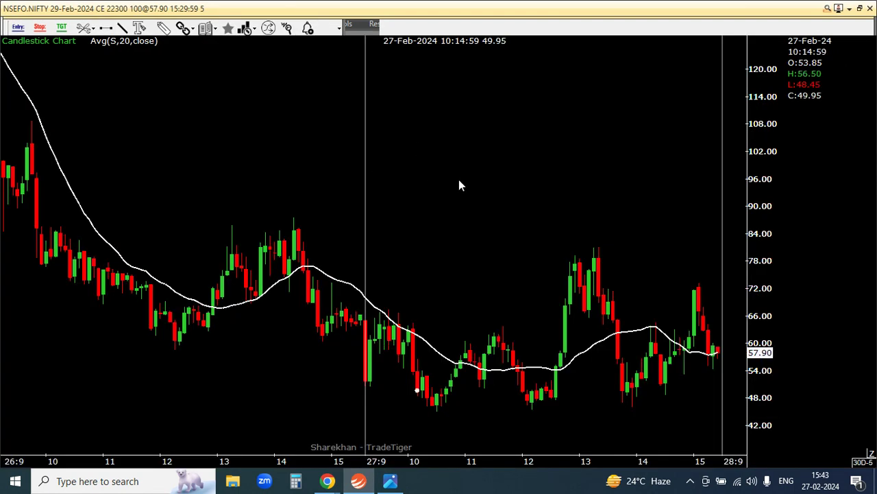
scroll(382, 278, "up", 2)
scroll(219, 240, "down", 1)
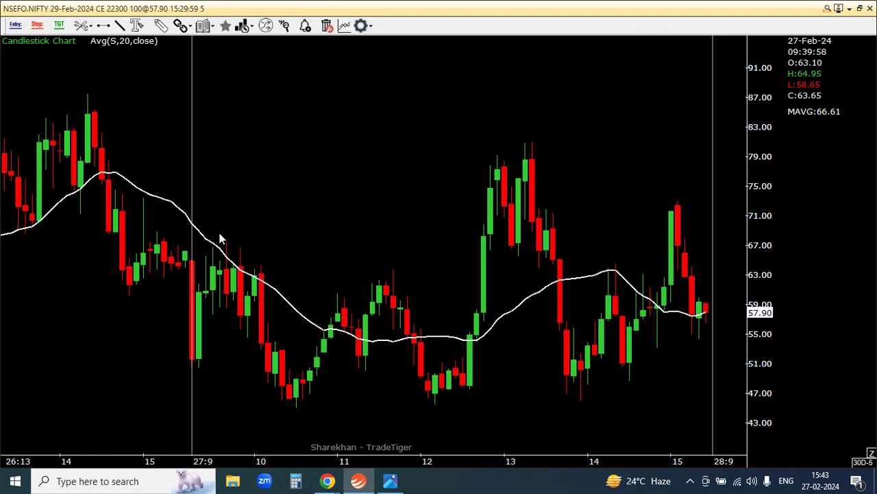
left_click_drag(256, 221, 593, 219)
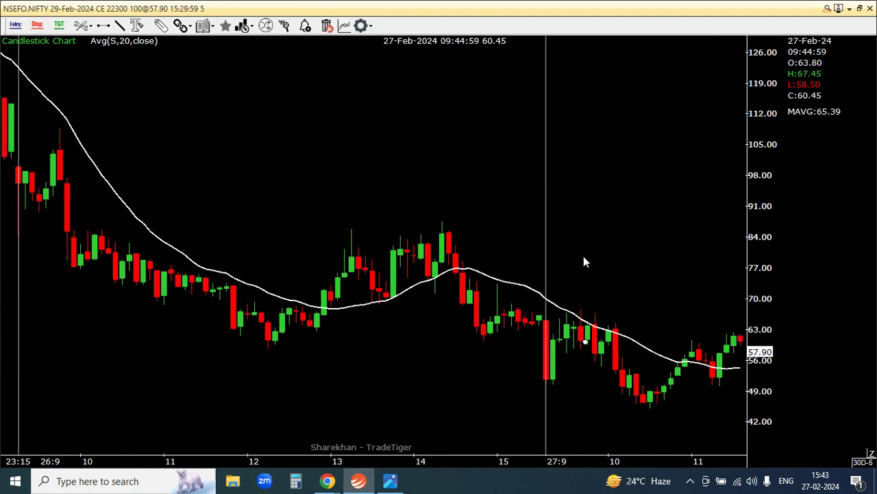
scroll(579, 257, "up", 2)
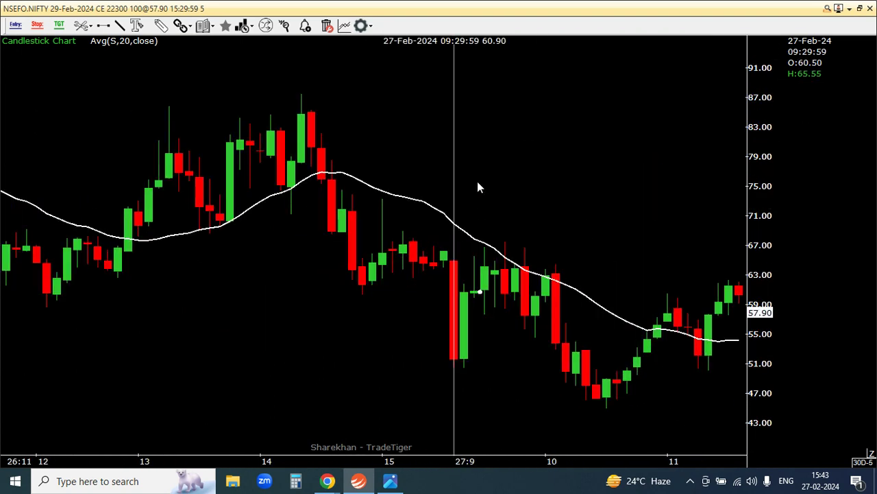
left_click_drag(546, 217, 701, 214)
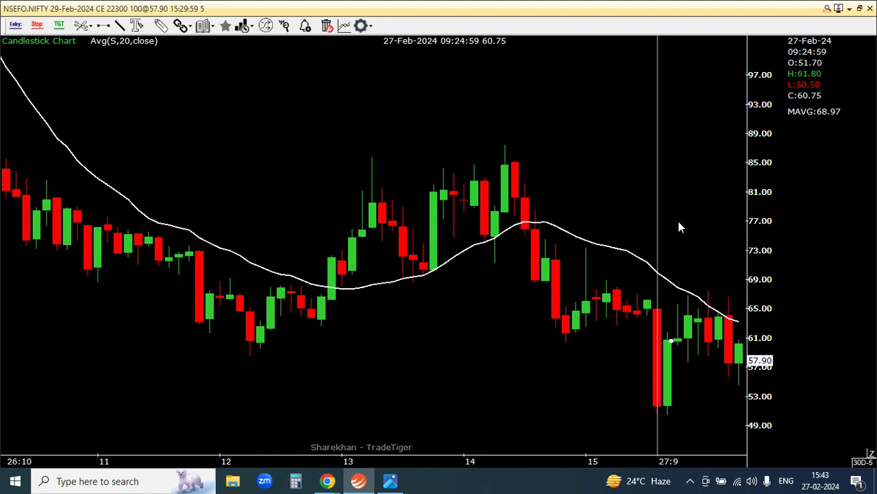
left_click_drag(590, 230, 564, 230)
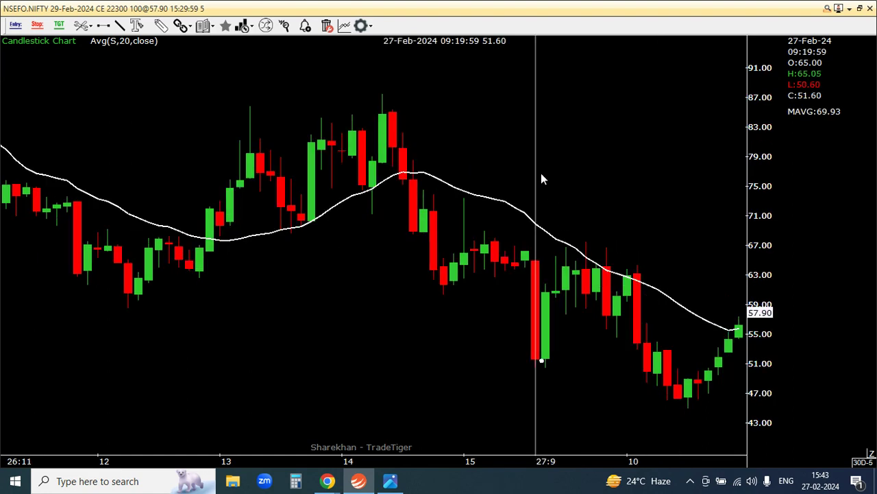
scroll(697, 181, "up", 4)
scroll(490, 197, "down", 8)
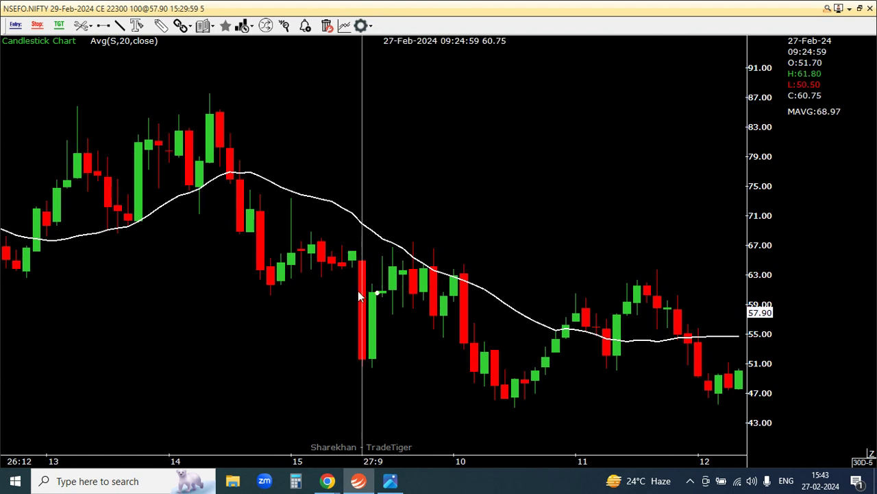
left_click(163, 25)
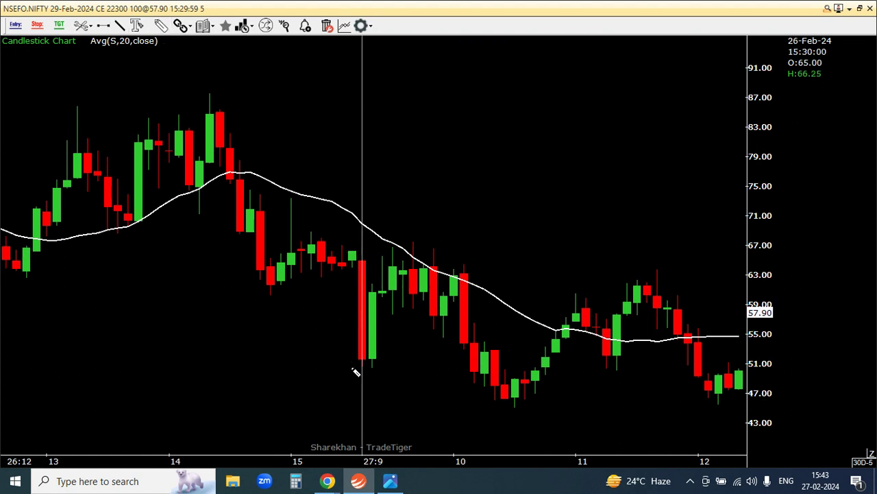
mouse_move(270, 398)
left_mouse_down()
mouse_move(361, 403)
mouse_move(335, 359)
mouse_move(350, 358)
left_mouse_up()
right_click(265, 304)
left_click(204, 358)
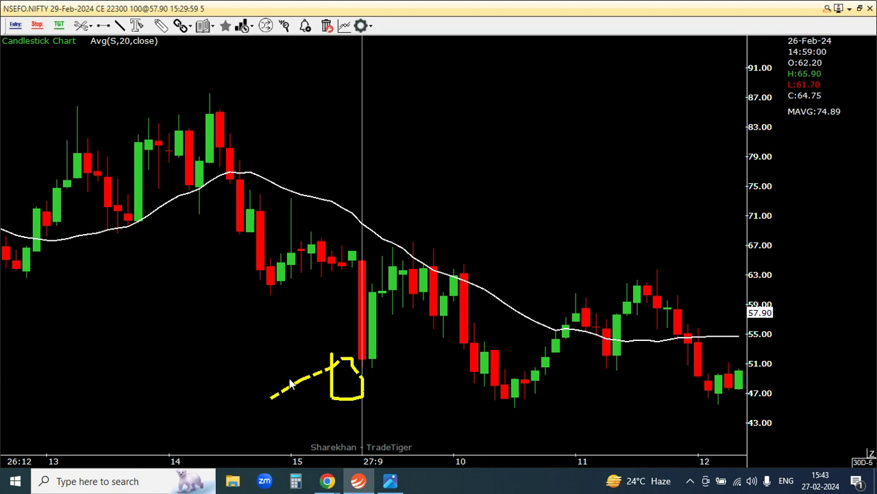
key("Escape")
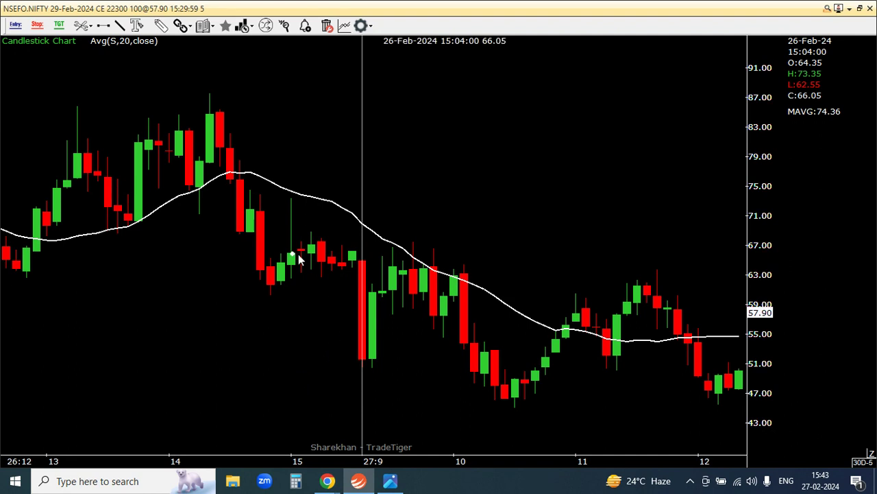
Step: Draw a short rising trend line that ends at the low of the first 27-Feb candle
left_click(118, 28)
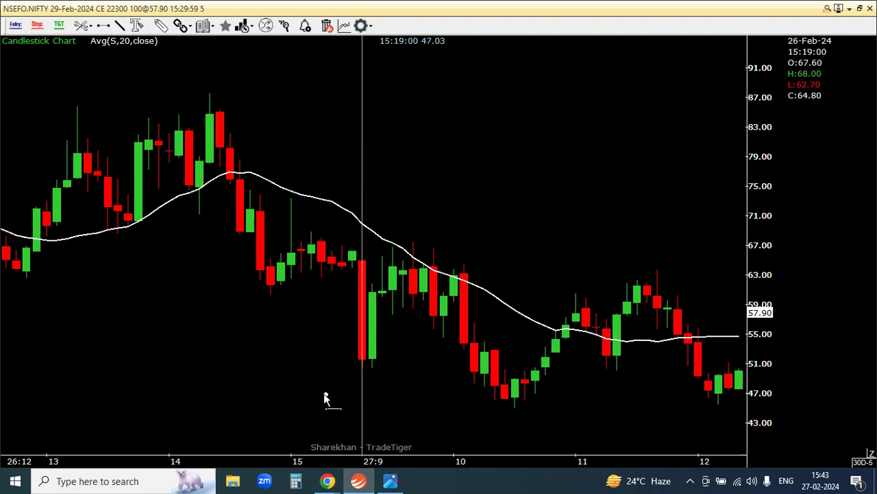
mouse_move(322, 396)
left_mouse_down()
mouse_move(362, 385)
mouse_move(362, 373)
left_mouse_up()
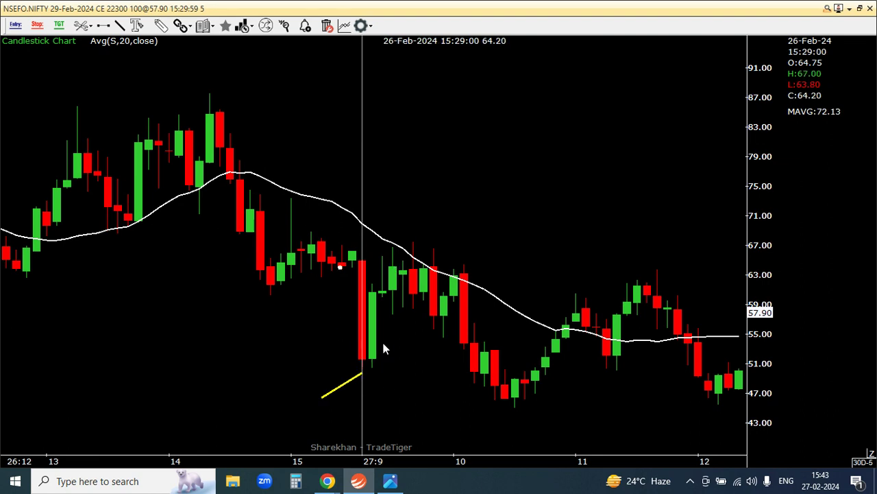
Step: Draw a short, steep falling trend line ending just above the high of the 09:44 candle on 27-Feb
left_click_drag(605, 314, 610, 315)
left_click_drag(616, 209, 578, 216)
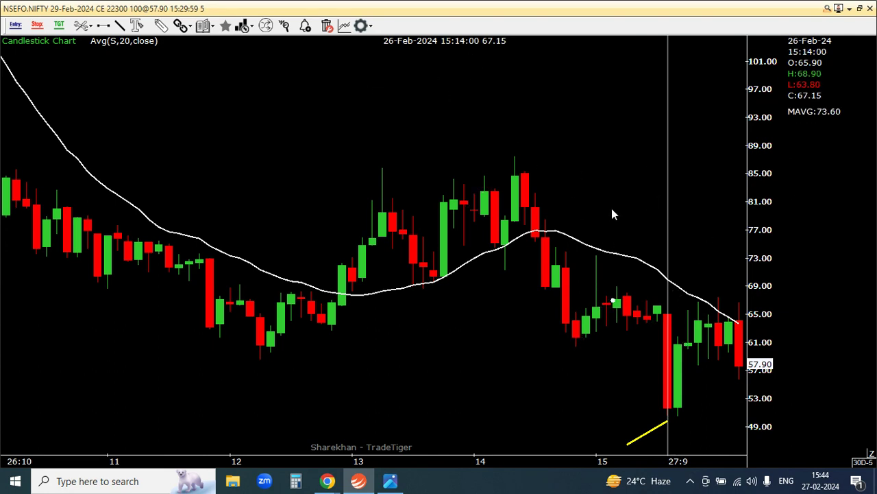
scroll(672, 230, "up", 2)
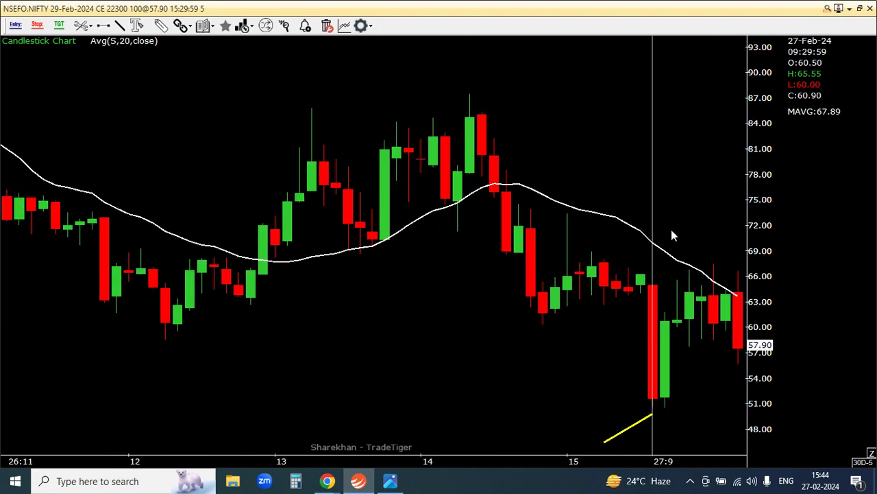
left_click_drag(691, 205, 664, 206)
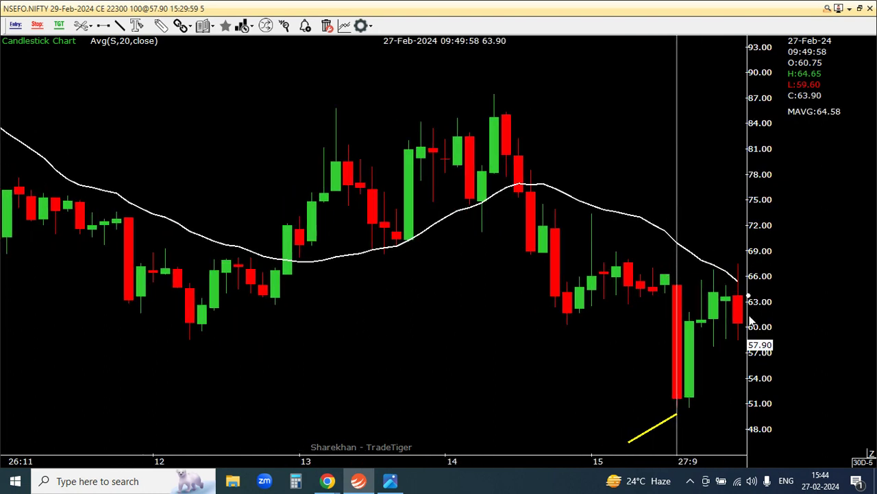
left_click(118, 25)
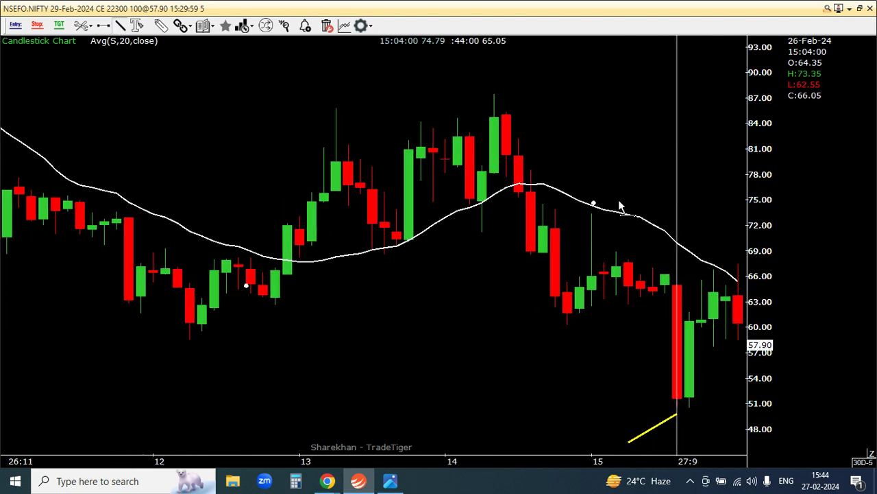
mouse_move(727, 198)
left_mouse_down()
mouse_move(739, 225)
mouse_move(736, 255)
mouse_move(564, 229)
left_mouse_up()
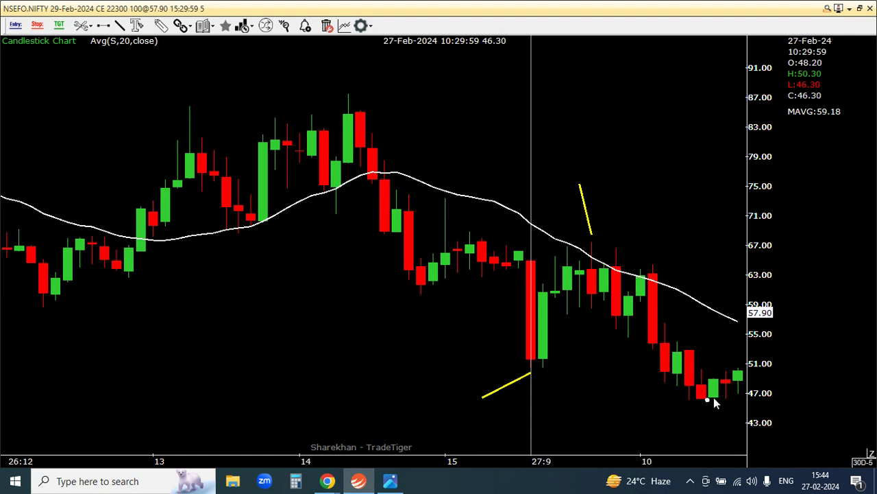
Step: Draw a short freehand mark just under the 27-Feb swing low around 10:30 and leave drawing mode
left_click_drag(617, 373, 479, 341)
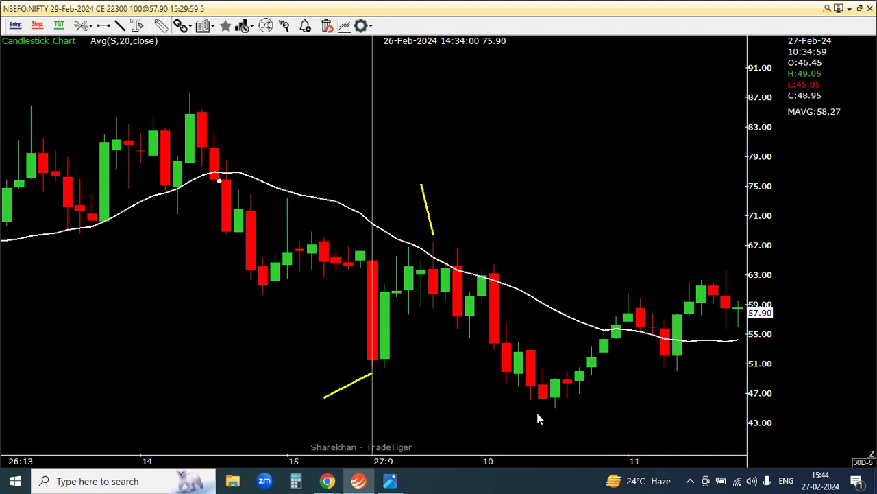
left_click_drag(541, 251, 401, 252)
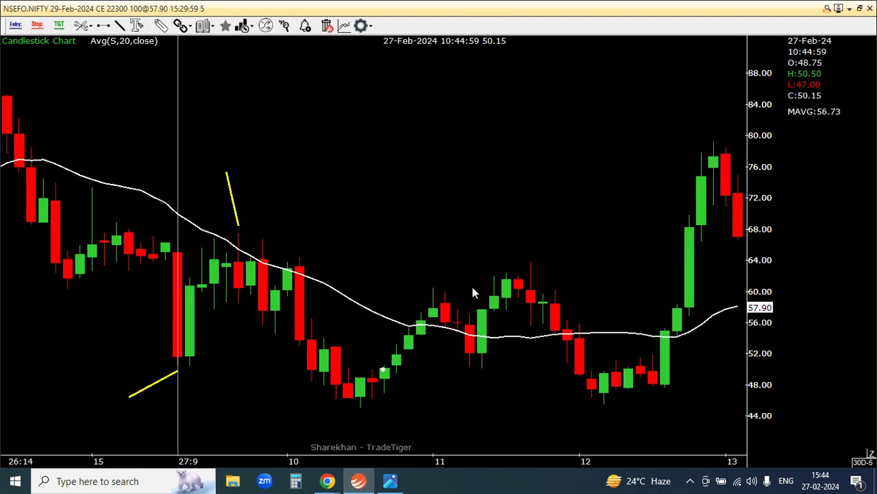
left_click_drag(569, 218, 588, 355)
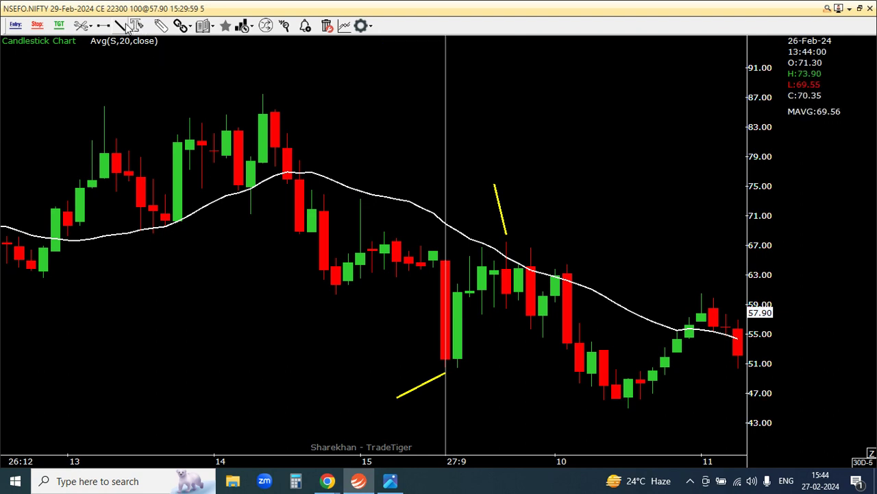
left_click(165, 28)
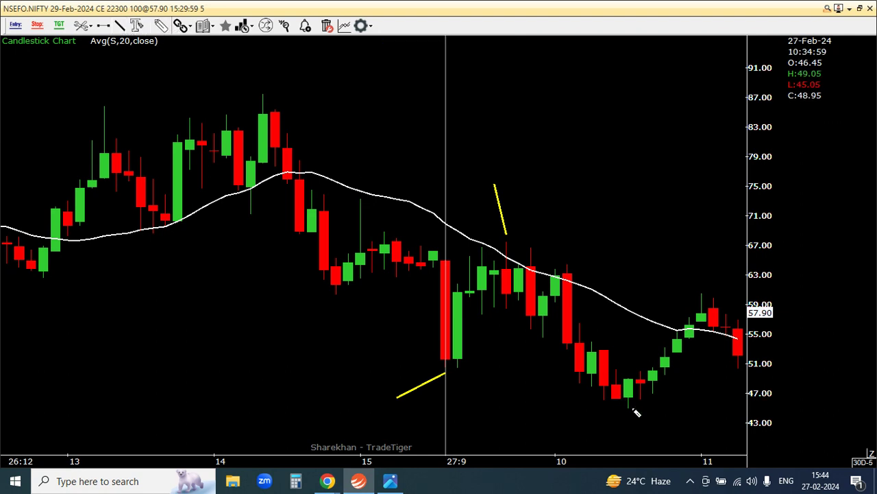
mouse_move(639, 414)
left_mouse_down()
mouse_move(593, 407)
mouse_move(609, 420)
mouse_move(640, 413)
mouse_move(639, 403)
left_mouse_up()
left_click_drag(578, 403, 618, 409)
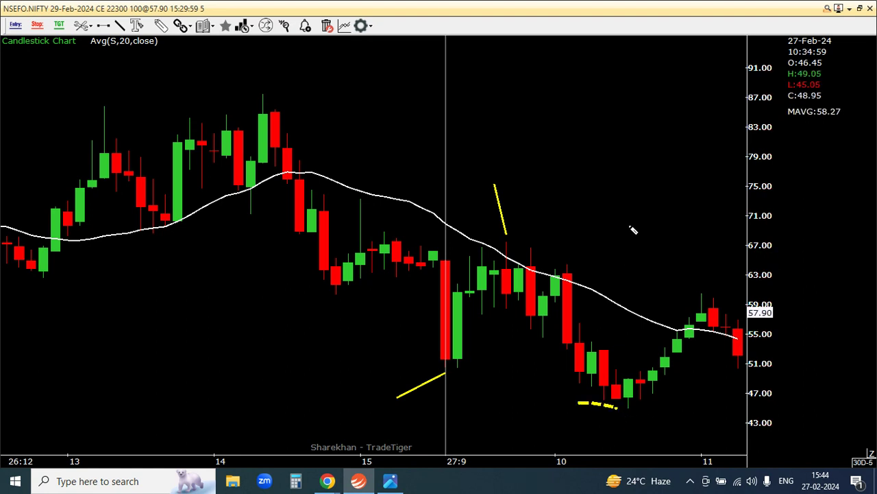
right_click(632, 171)
Step: Examine the 22300 call's price swings on 27-Feb from the marked morning low through the early afternoon
left_click_drag(576, 135, 404, 195)
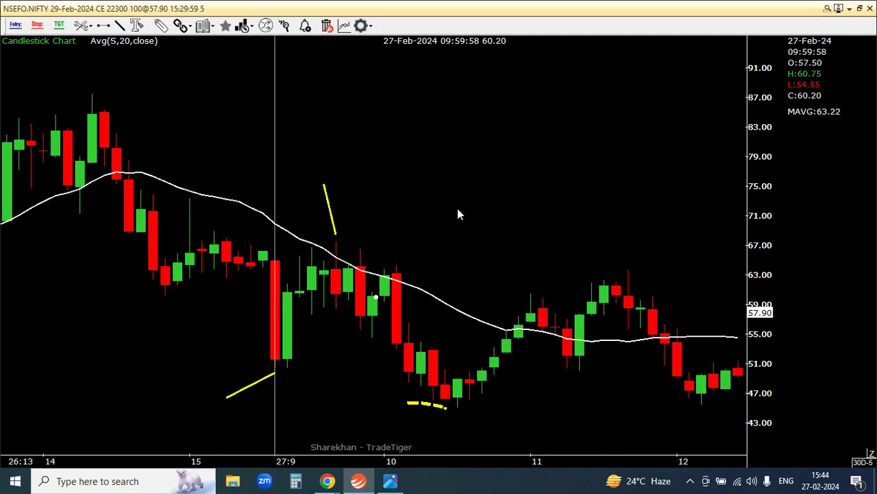
scroll(534, 218, "up", 4)
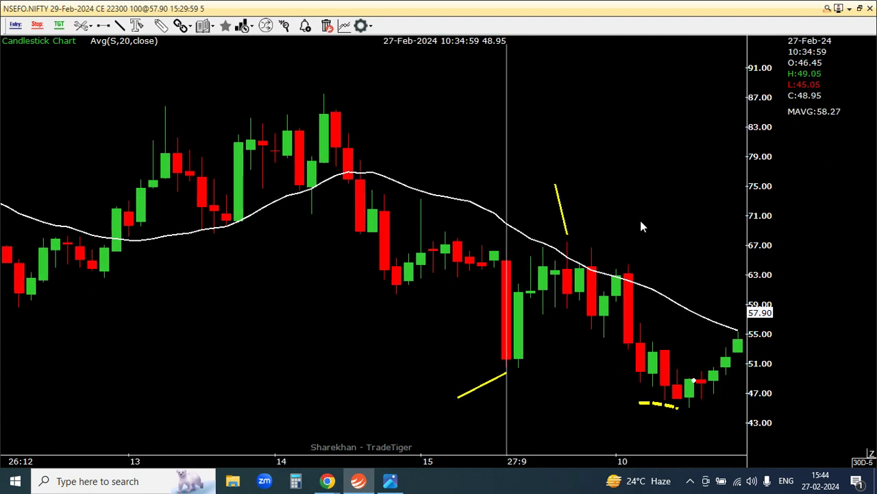
scroll(640, 220, "down", 2)
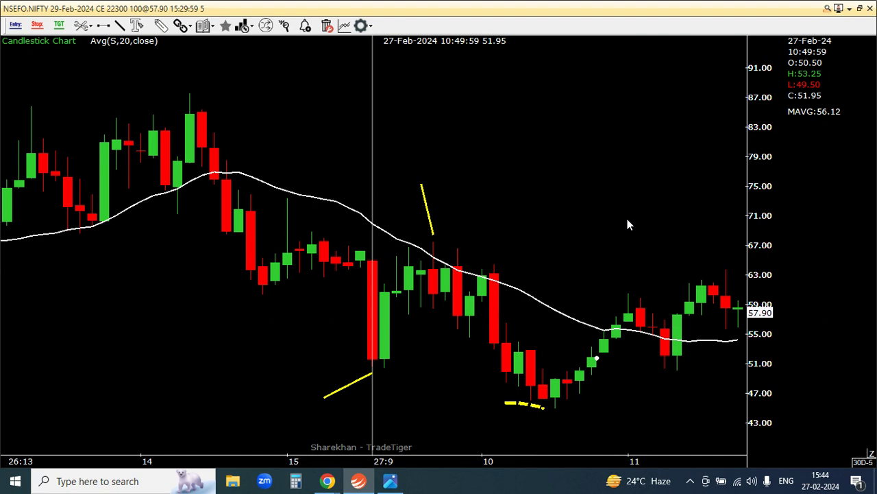
scroll(605, 235, "down", 1)
left_click_drag(639, 245, 457, 250)
scroll(480, 243, "down", 2)
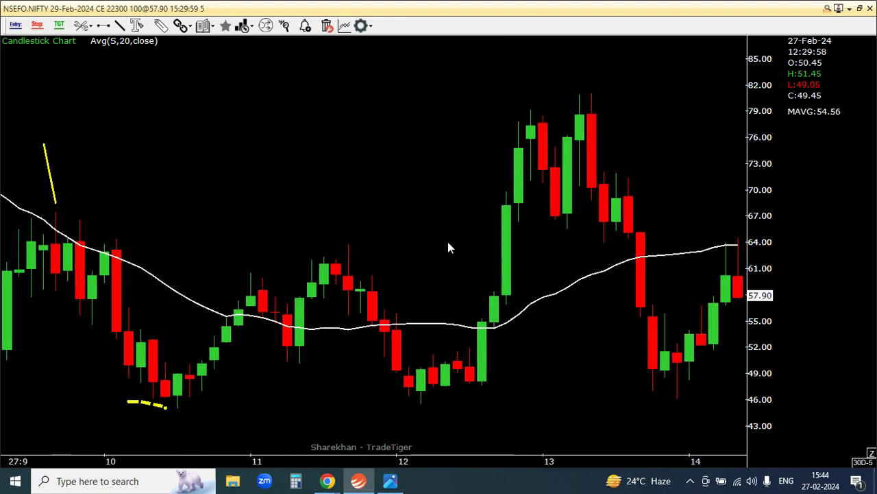
scroll(580, 317, "down", 1)
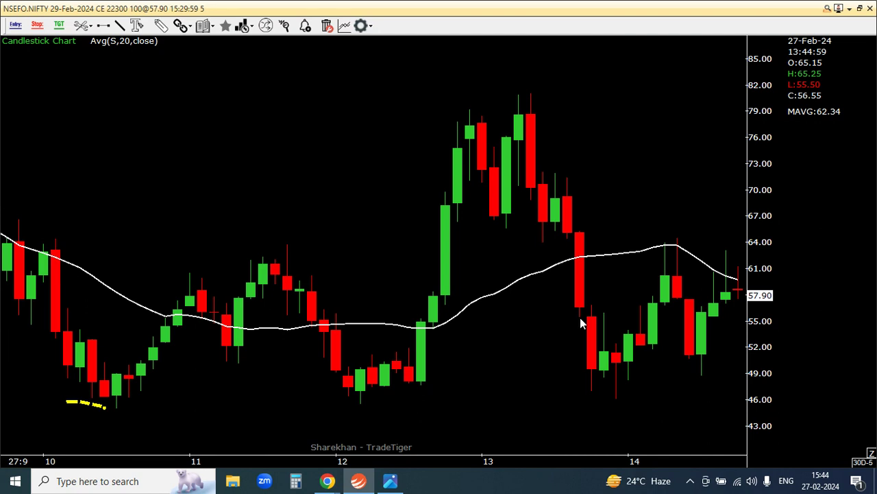
scroll(578, 317, "up", 3)
scroll(635, 321, "down", 1)
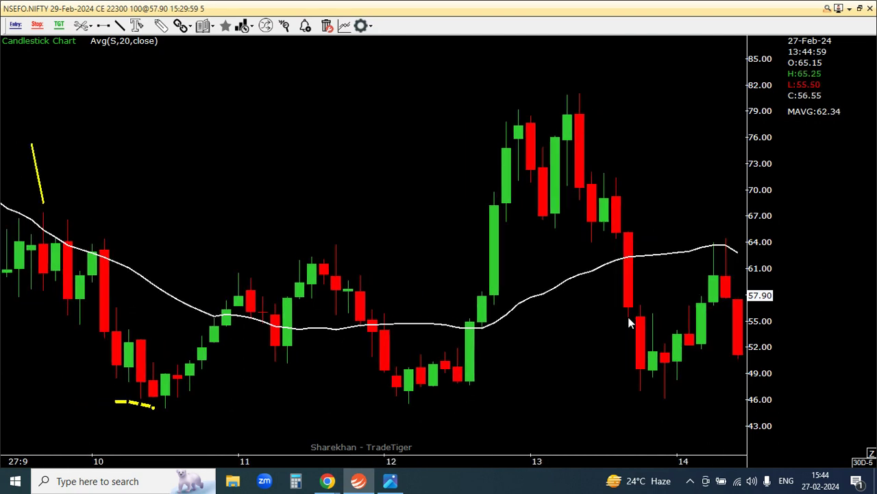
scroll(689, 183, "up", 1)
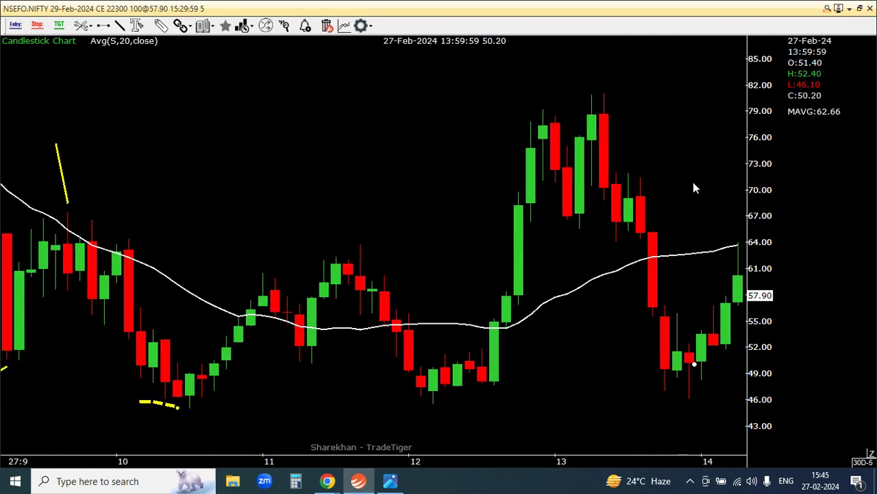
Step: Draw a short freehand mark just above the highs of the 14:19 and 14:24 candles on 27-Feb and leave drawing mode
scroll(693, 181, "down", 4)
scroll(645, 184, "down", 2)
scroll(674, 194, "up", 2)
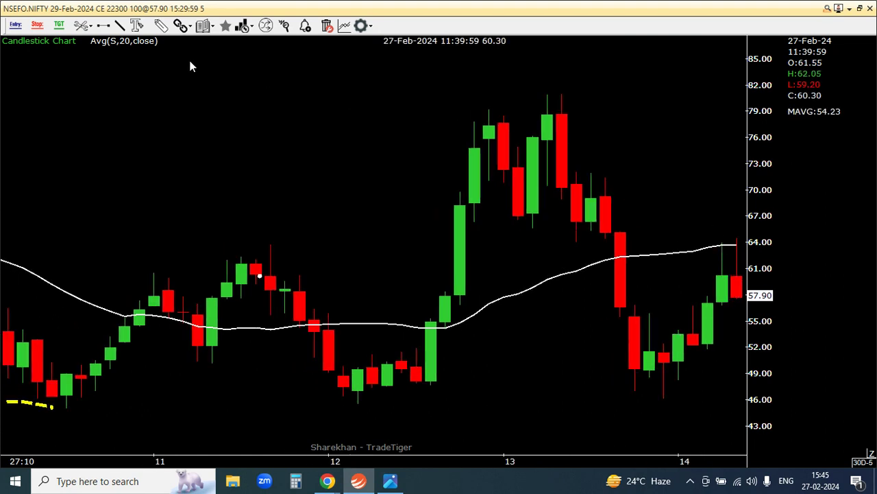
left_click(161, 25)
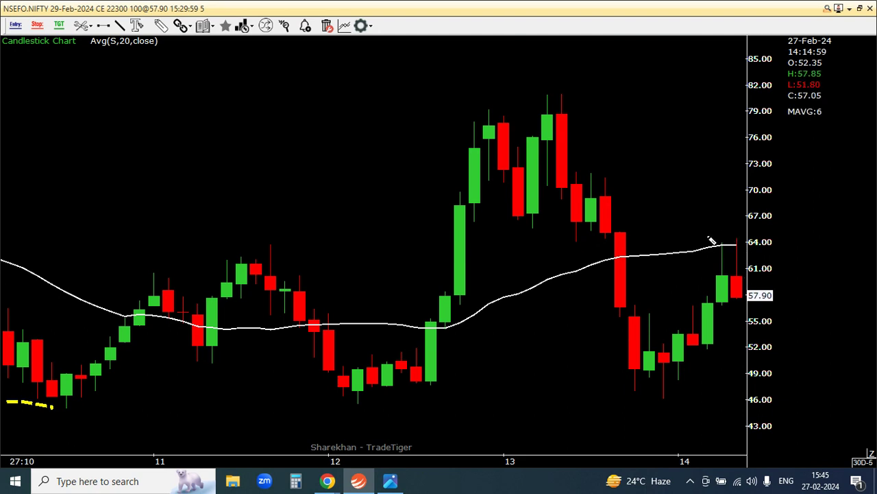
left_click_drag(707, 237, 741, 237)
right_click(696, 143)
left_click(663, 135)
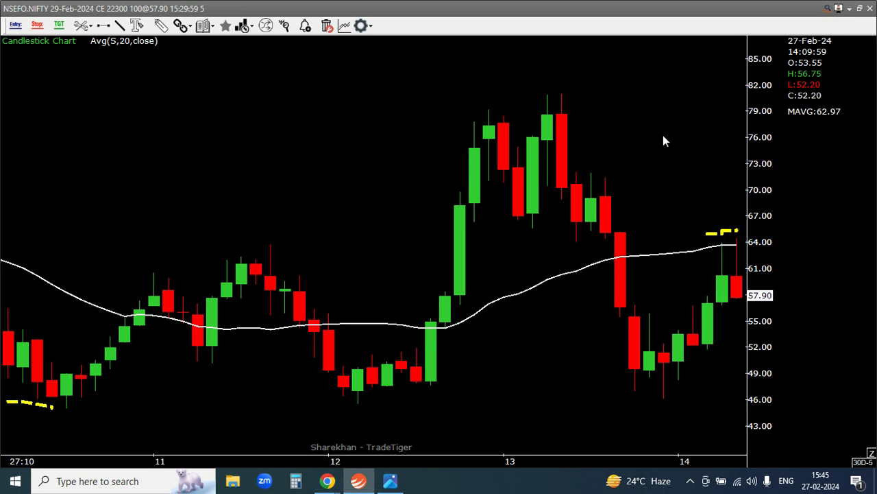
Step: Draw two roughly horizontal freehand range lines across the 27-Feb session, one at about 69 and one at about 42 to 46
scroll(662, 150, "down", 1)
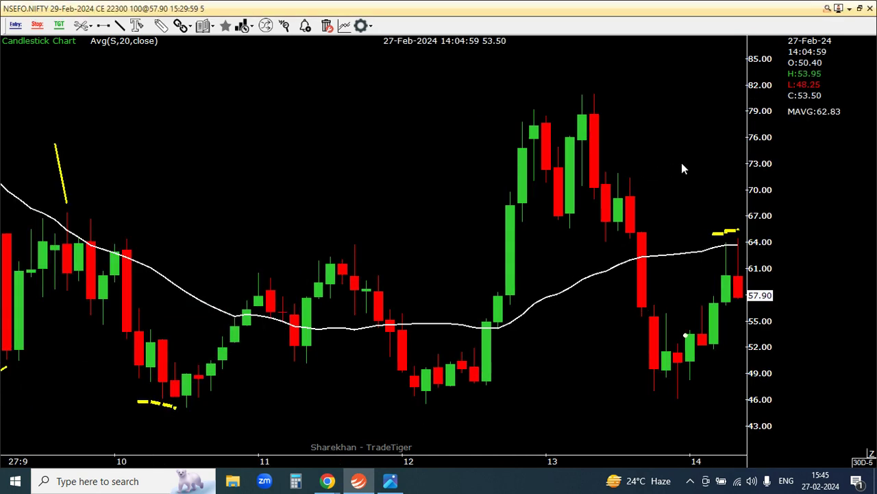
left_click_drag(655, 180, 588, 176)
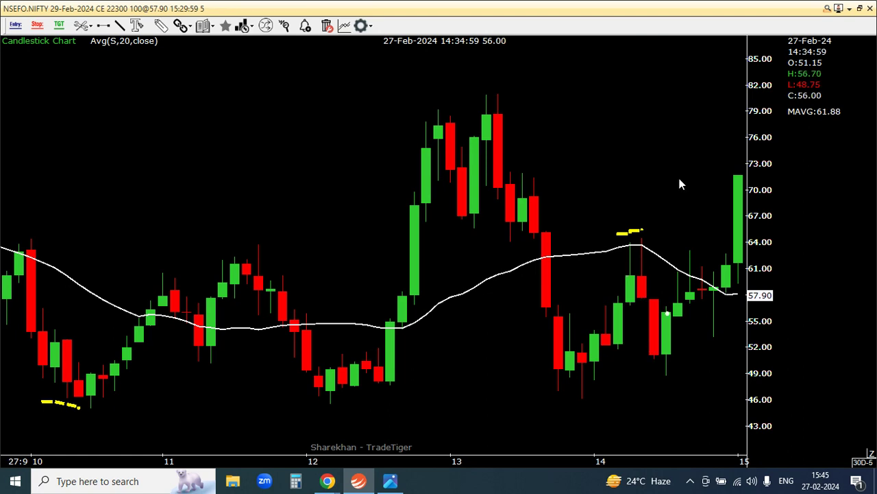
left_click_drag(604, 194, 500, 197)
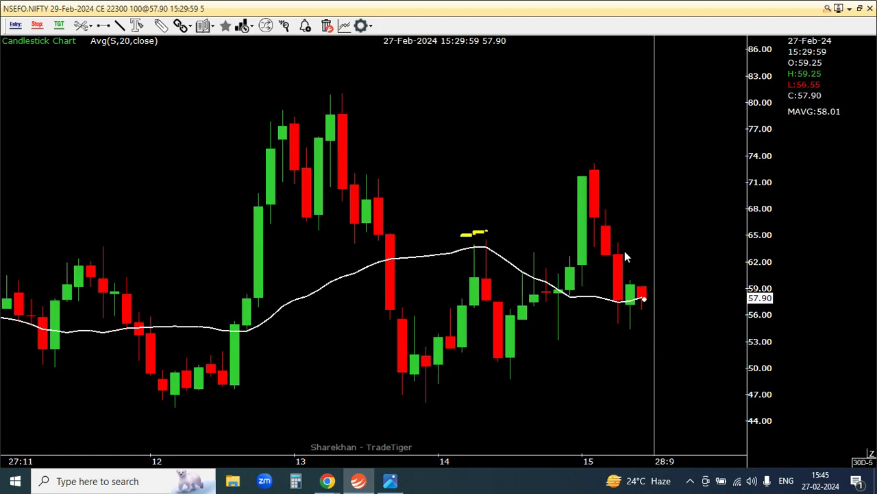
scroll(466, 258, "down", 3)
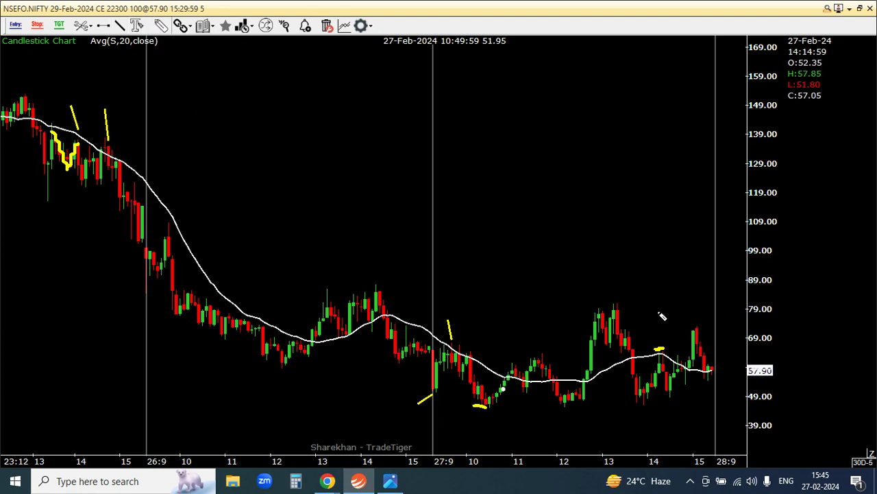
mouse_move(439, 341)
left_mouse_down()
mouse_move(658, 344)
mouse_move(715, 336)
left_mouse_up()
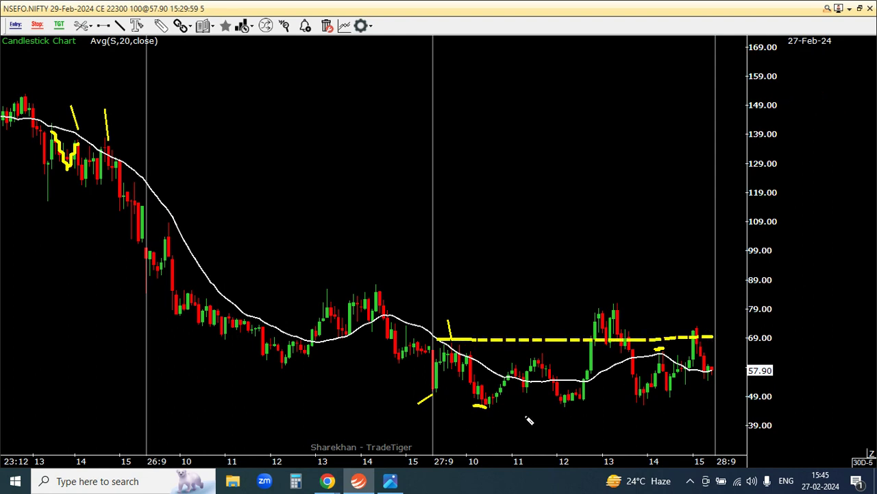
left_click_drag(427, 415, 719, 407)
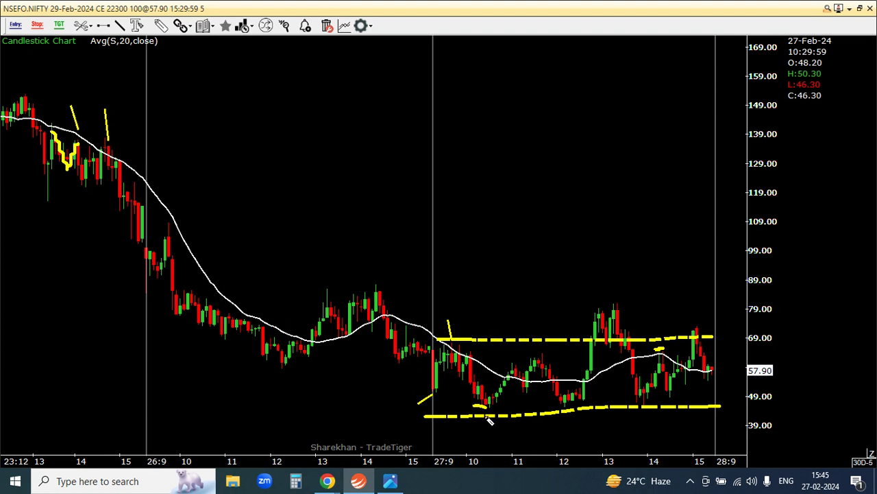
Step: Draw freehand pointers to three swing lows at the lower range line and three swing highs near the upper range line on 27-Feb
left_click_drag(468, 442, 484, 421)
left_click_drag(555, 439, 571, 414)
left_click_drag(638, 438, 645, 411)
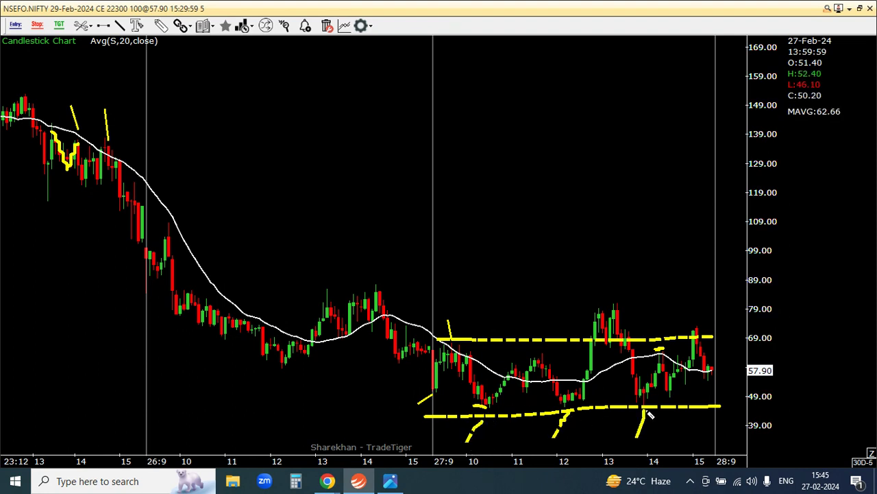
left_click_drag(470, 295, 467, 337)
left_click_drag(543, 303, 539, 336)
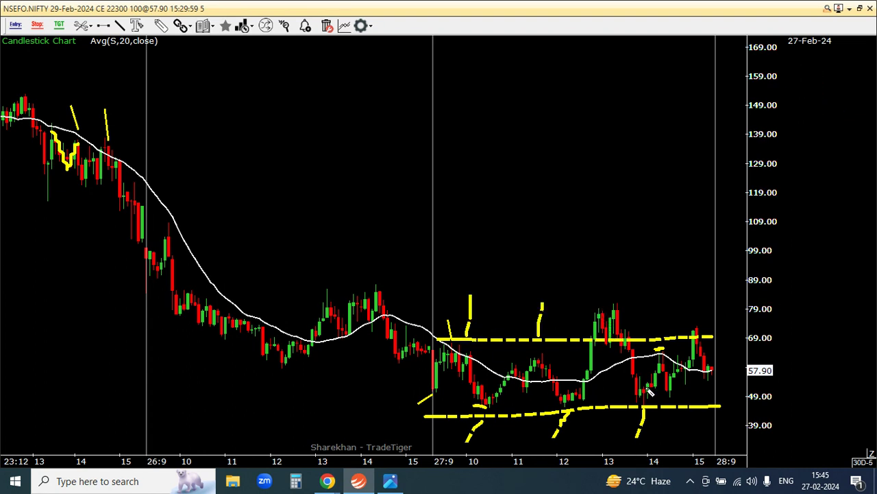
left_click_drag(672, 302, 679, 313)
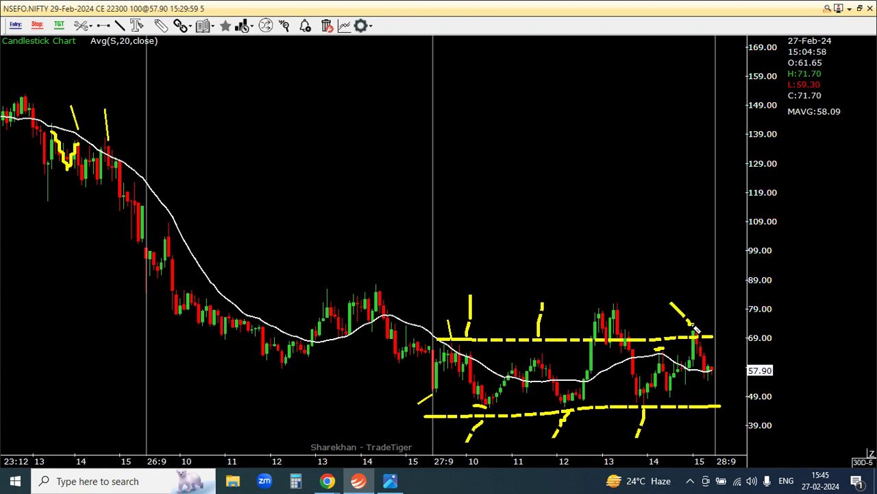
Step: Leave drawing mode and delete the freehand range lines and swing pointers from the 27-Feb session
right_click(425, 116)
left_click(364, 154)
mouse_move(485, 251)
left_mouse_down()
mouse_move(441, 256)
mouse_move(555, 306)
left_mouse_up()
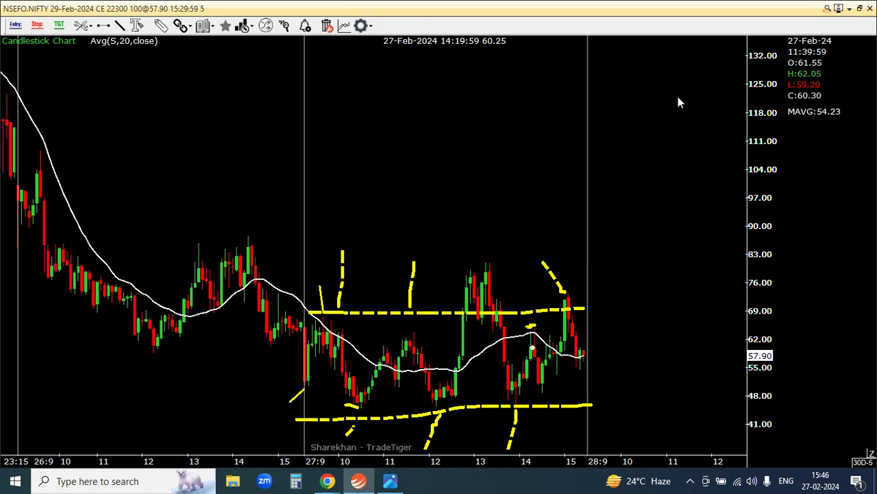
key("Escape")
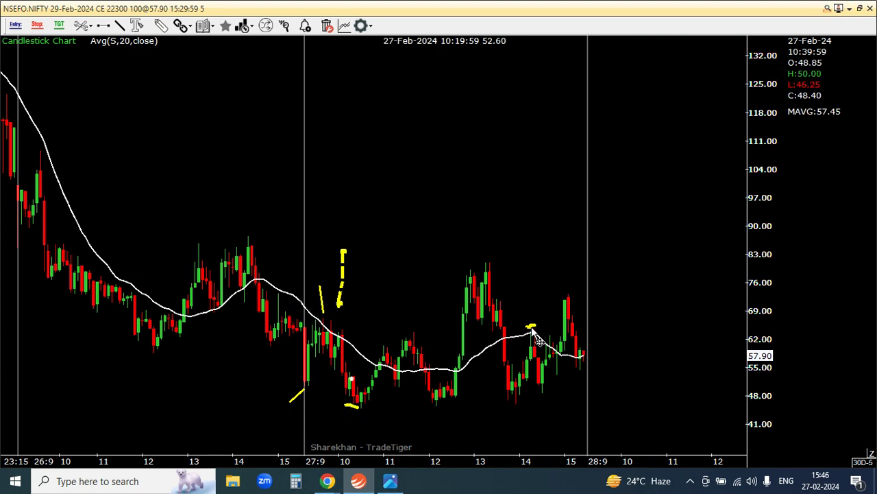
Step: Restore the 22300 call chart to its smaller window and maximise the 22050 put chart
left_click(861, 10)
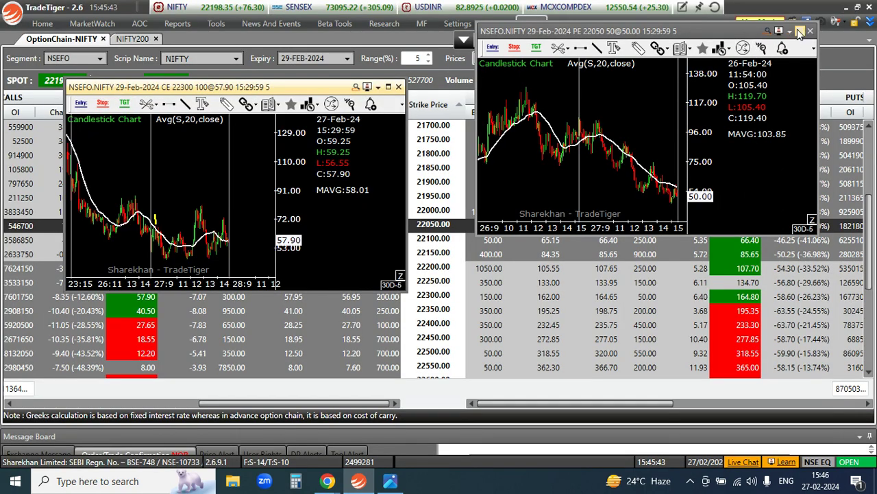
double_click(760, 123)
scroll(559, 181, "up", 2)
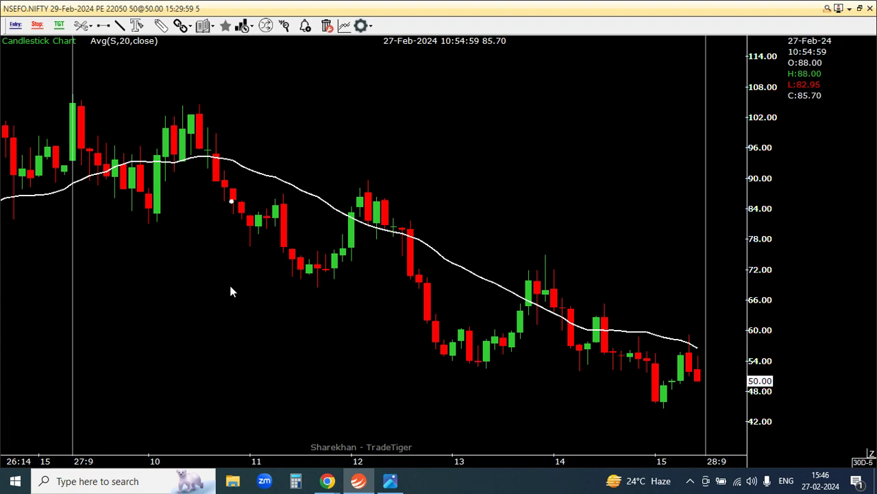
Step: Draw a horizontal line at about 102 above the last six candles of 26-Feb on the 22050 put chart
left_click_drag(229, 281, 528, 294)
left_click_drag(382, 347, 668, 310)
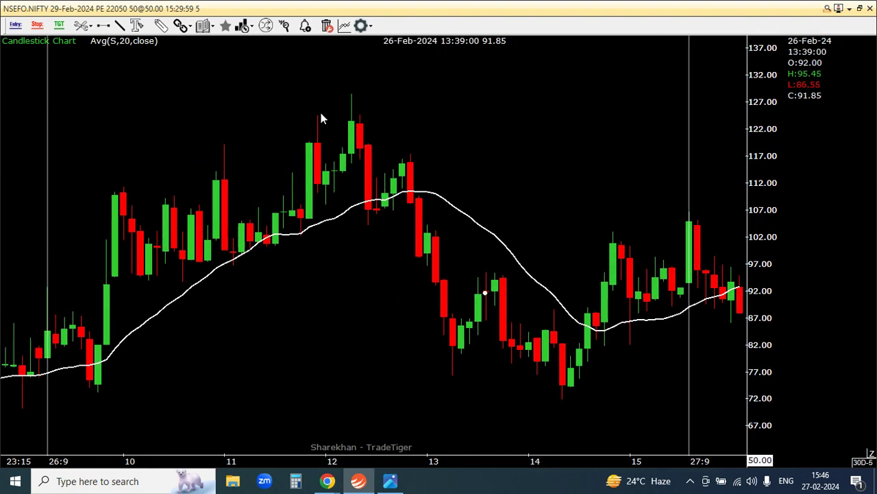
left_click(104, 26)
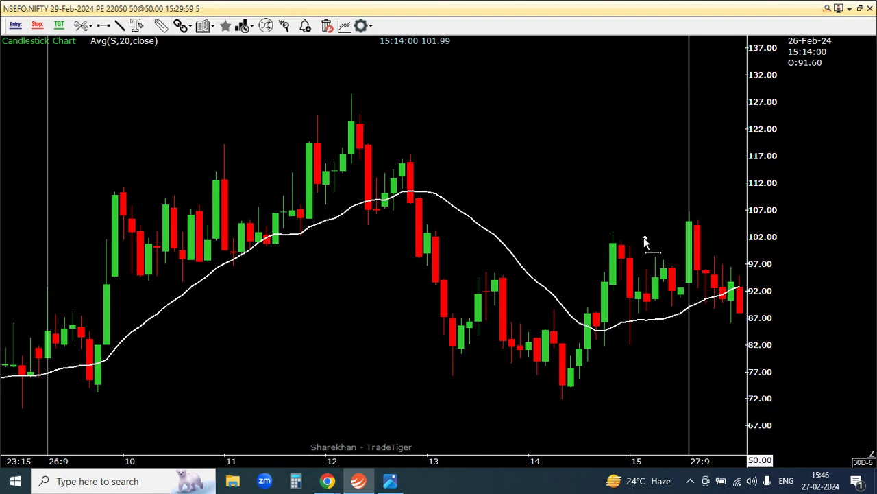
left_click_drag(664, 237, 681, 238)
scroll(631, 241, "up", 2)
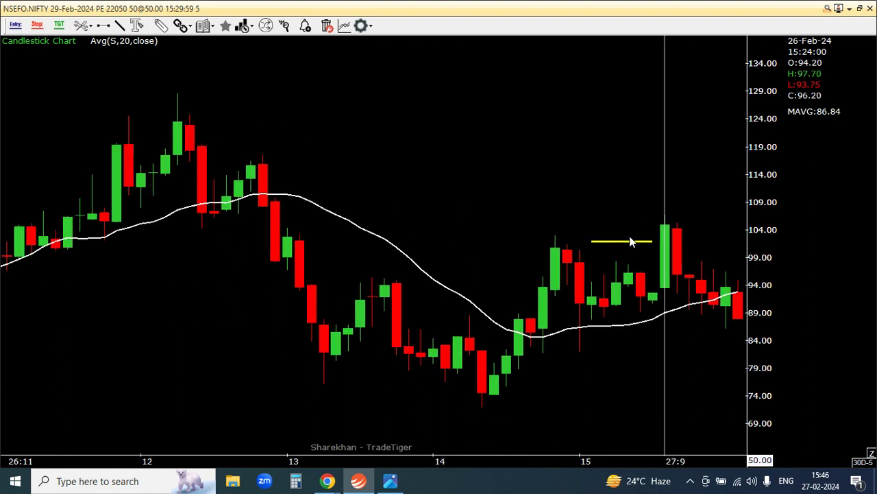
Step: Draw a vertical trend line from about 79 up to the low of the 09:44 candle on 27-Feb
left_click_drag(671, 370, 689, 362)
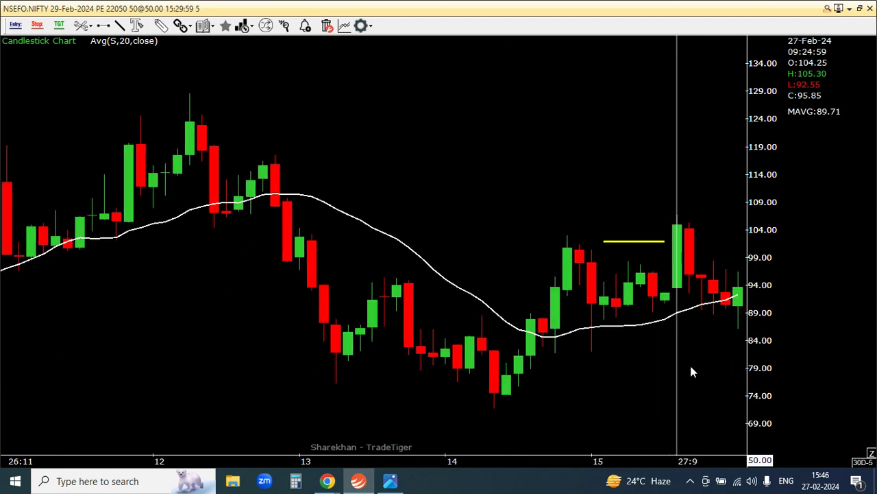
left_click_drag(732, 327, 623, 328)
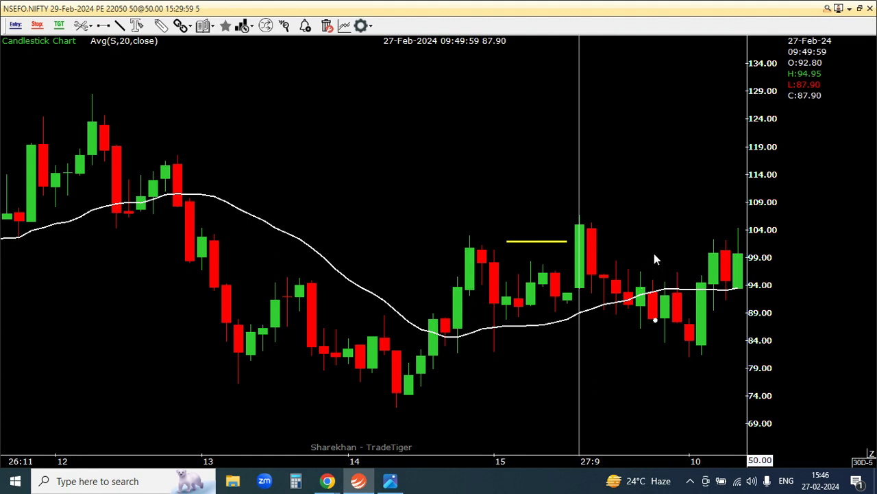
left_click(121, 26)
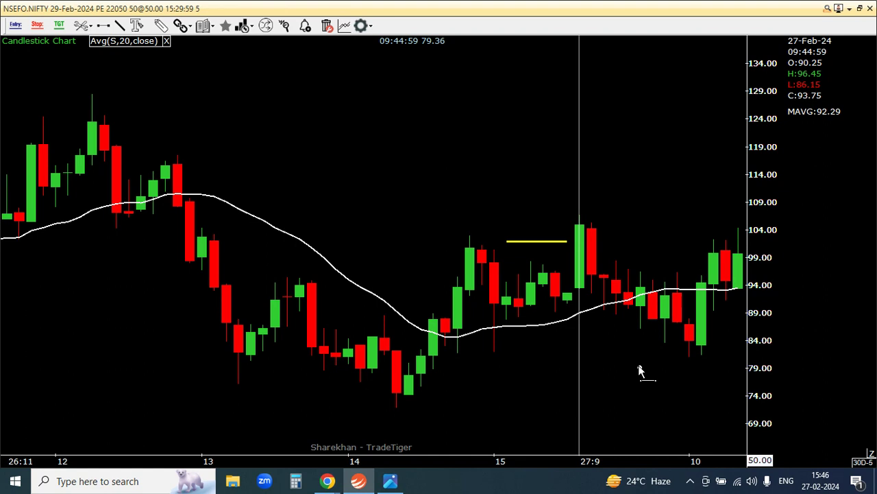
left_click_drag(639, 369, 639, 330)
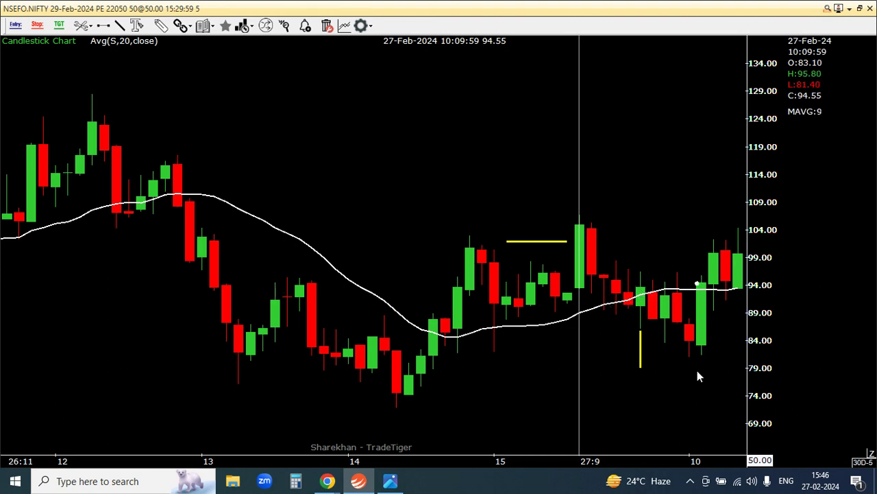
Step: Draw a short vertical trend line above the 11:19 candle on 27-Feb, from about 94 down to the moving average
left_click_drag(669, 219, 607, 225)
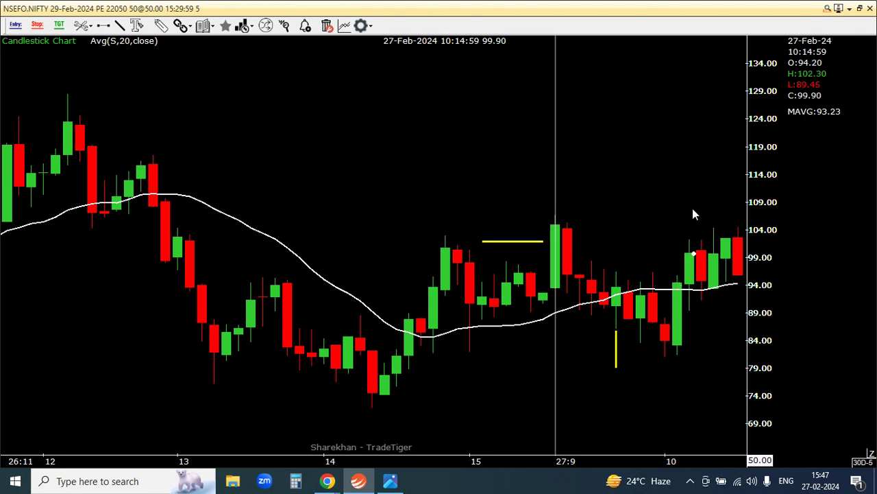
left_click_drag(692, 214, 600, 233)
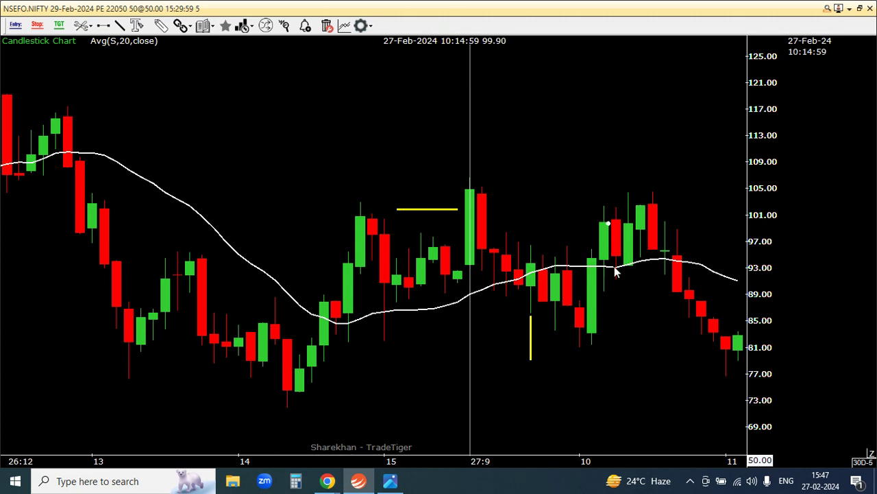
left_click_drag(629, 160, 472, 194)
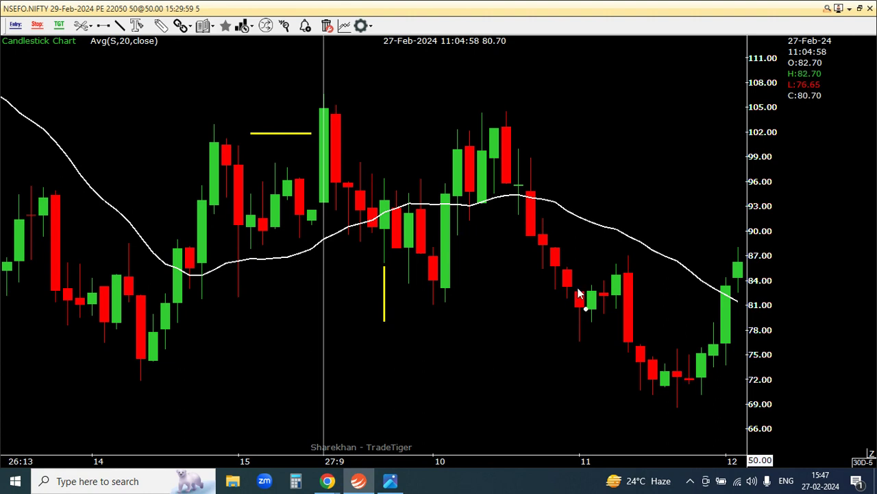
left_click_drag(530, 301, 625, 332)
scroll(625, 336, "up", 3)
scroll(647, 335, "down", 2)
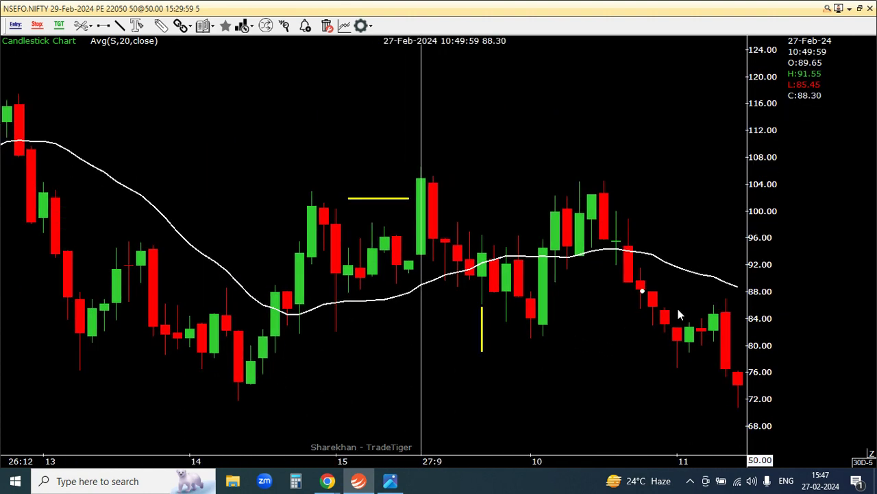
left_click(120, 26)
left_click_drag(726, 252, 726, 286)
Step: Draw a short horizontal freehand mark at about 59.5 just under the moving average around 14:30 on 27-Feb and leave drawing mode
scroll(511, 237, "down", 3)
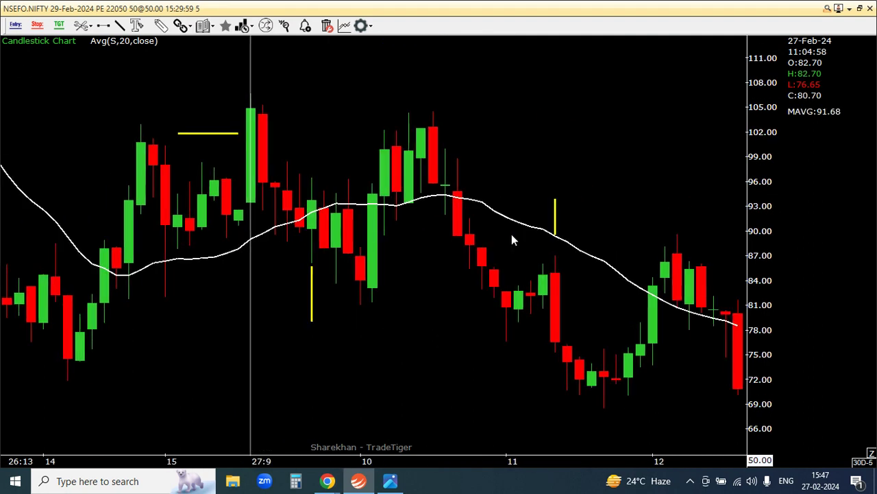
scroll(683, 235, "down", 5)
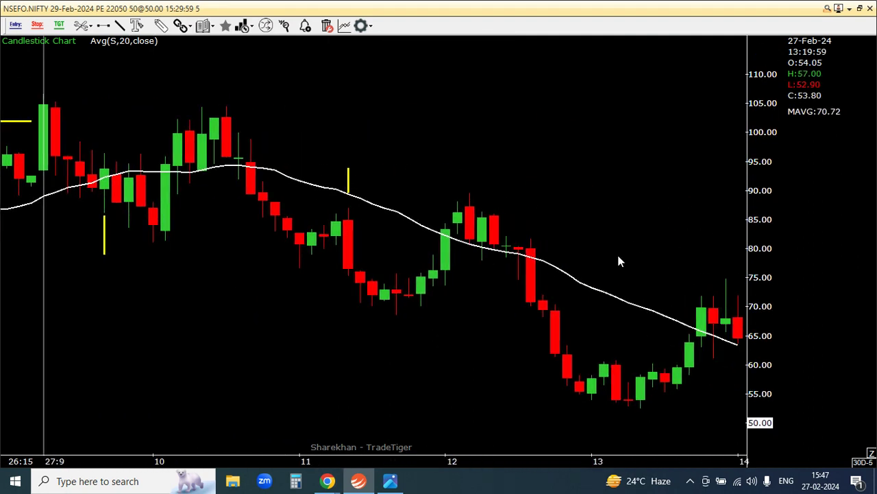
scroll(664, 235, "down", 3)
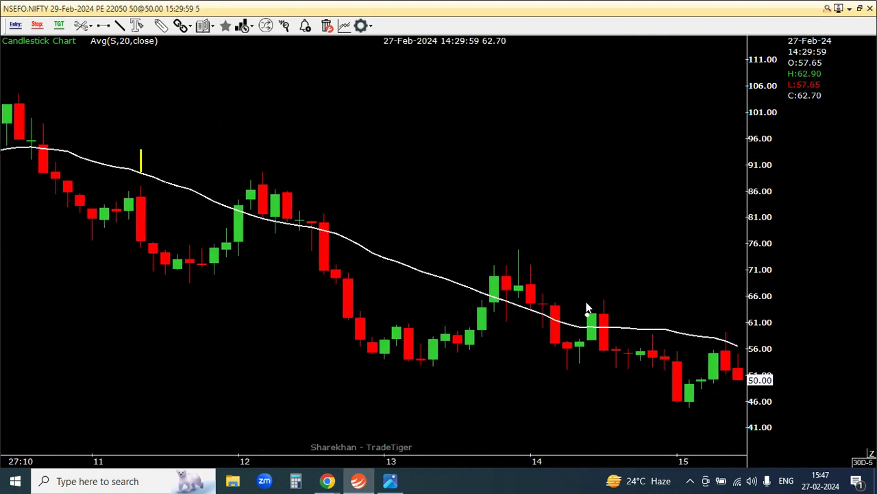
left_click_drag(562, 280, 706, 285)
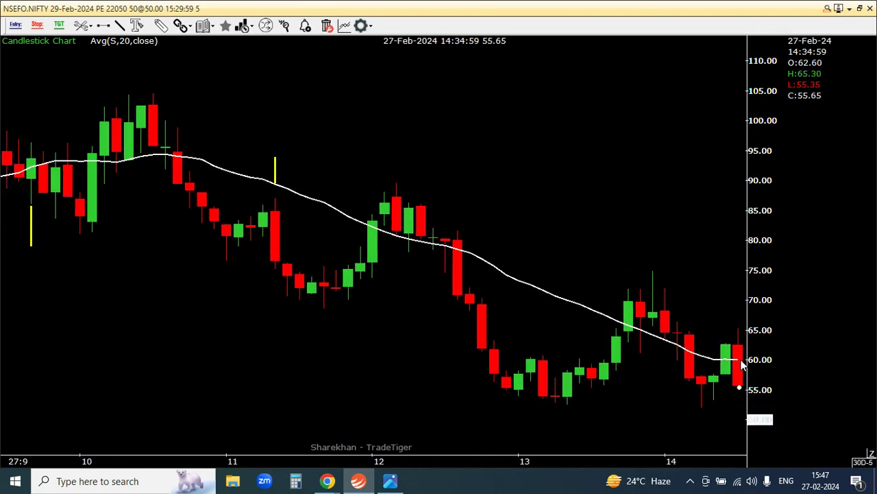
left_click(161, 26)
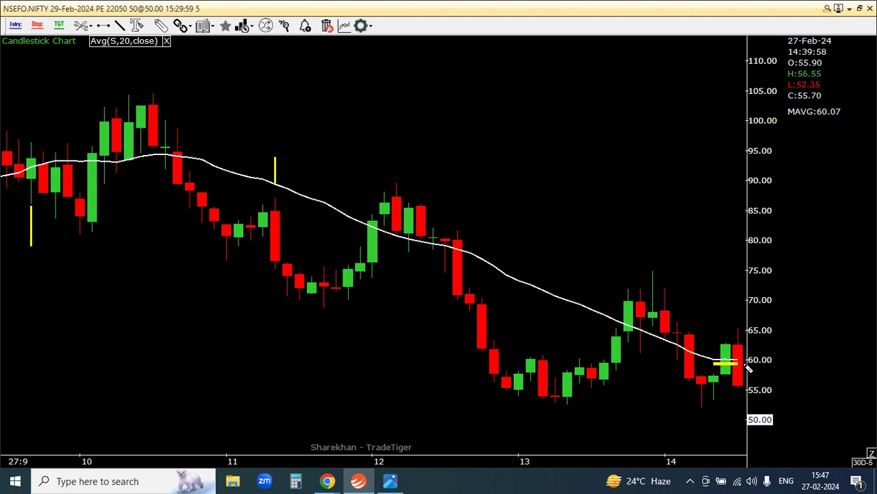
right_click(643, 185)
Step: Review the marked points and price swings against the moving average across the whole 27-Feb session of the 22050 put
mouse_move(587, 172)
left_mouse_down()
mouse_move(483, 216)
mouse_move(417, 218)
left_mouse_up()
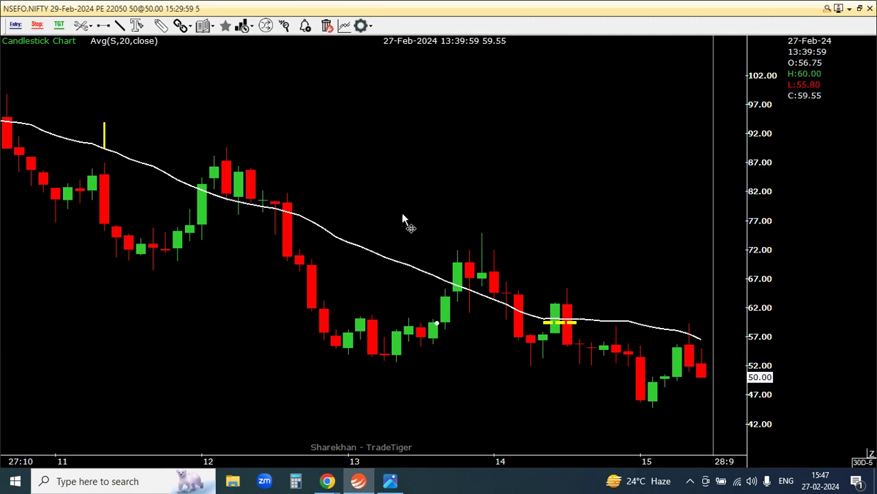
left_click_drag(103, 299, 386, 297)
scroll(386, 297, "down", 2)
left_click_drag(584, 191, 382, 206)
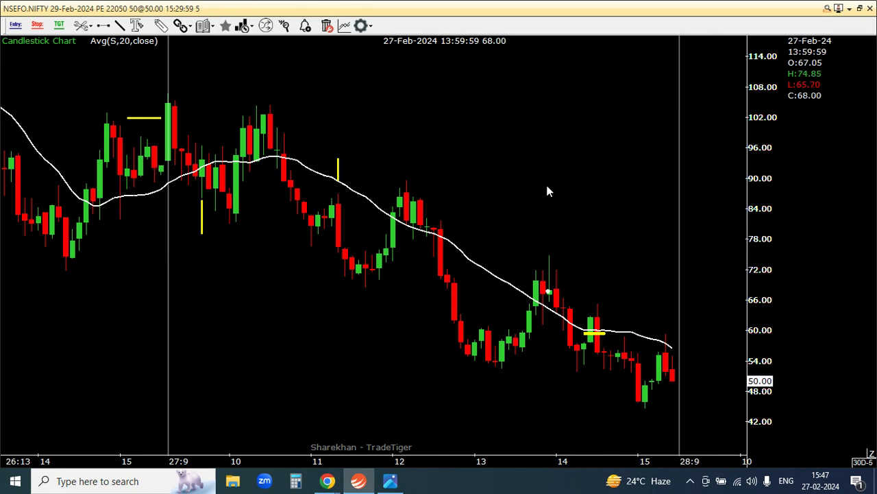
left_click_drag(547, 188, 473, 206)
left_click_drag(188, 299, 164, 309)
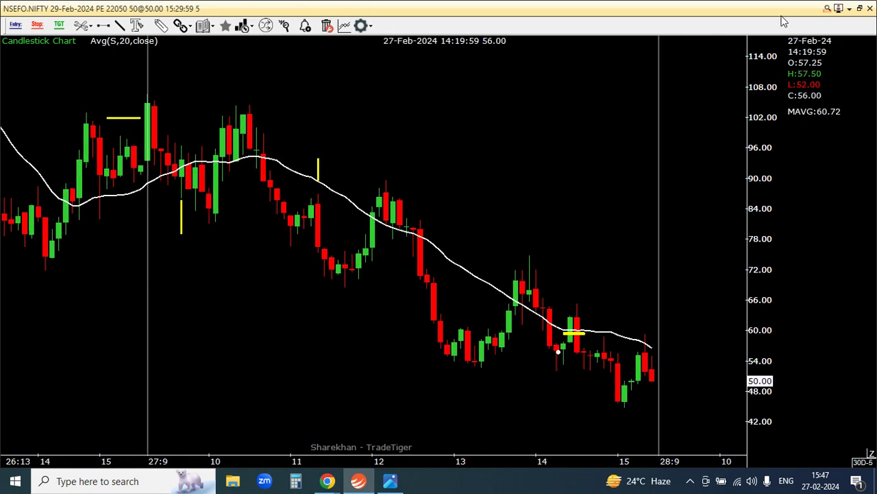
Step: Switch to the enlarged 22300 call chart and remove the short yellow line above the early 27-Feb candles
left_click(859, 8)
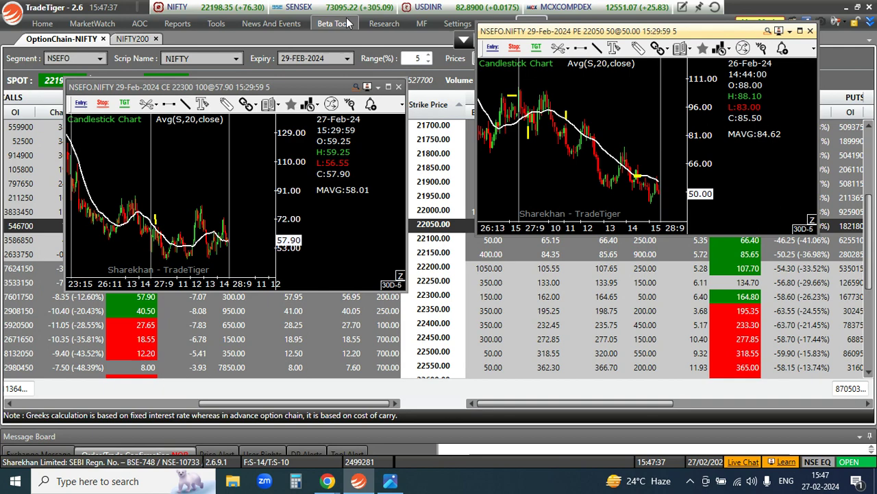
left_click(388, 86)
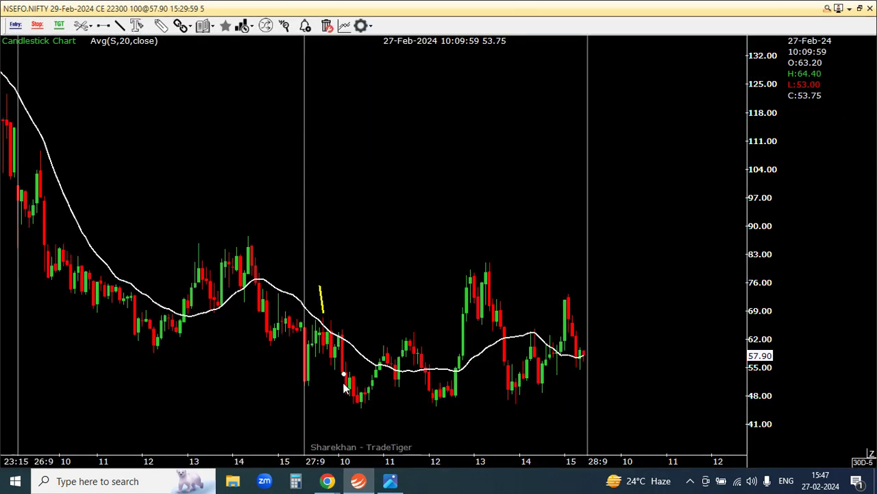
left_click_drag(333, 251, 466, 246)
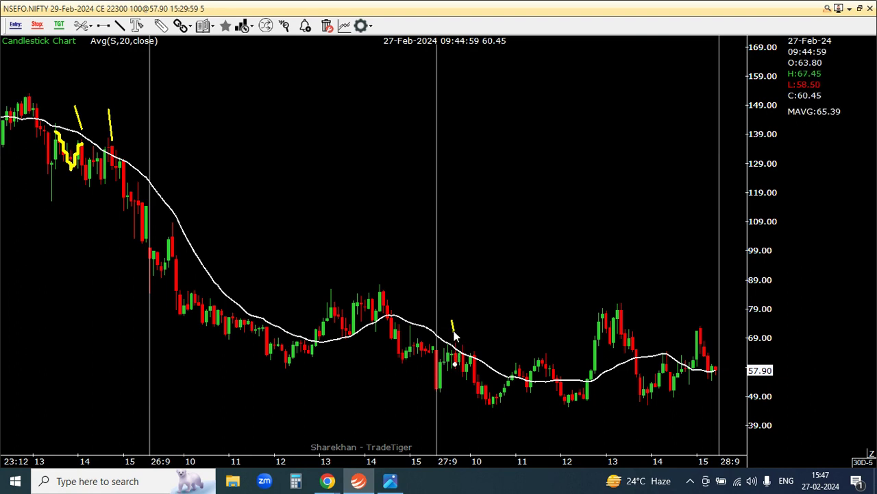
Step: Load the ONLY 50MA chart template on the 22300 call chart
right_click(452, 97)
mouse_move(485, 139)
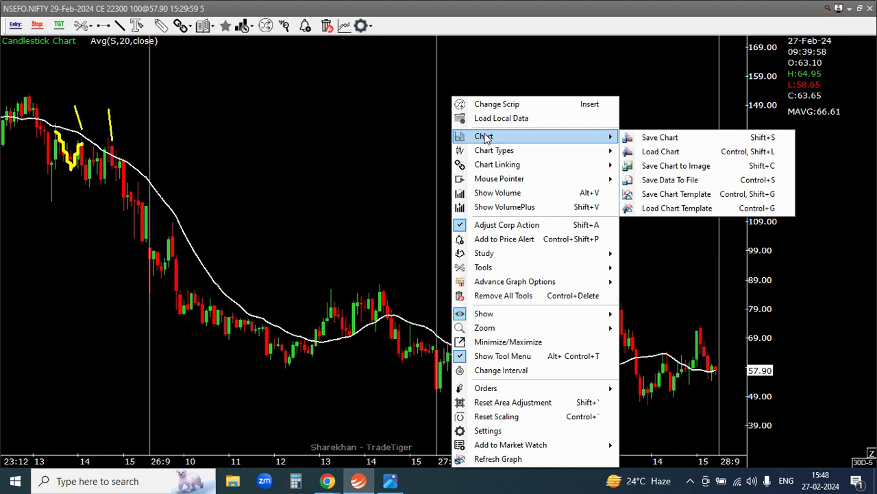
left_click(655, 208)
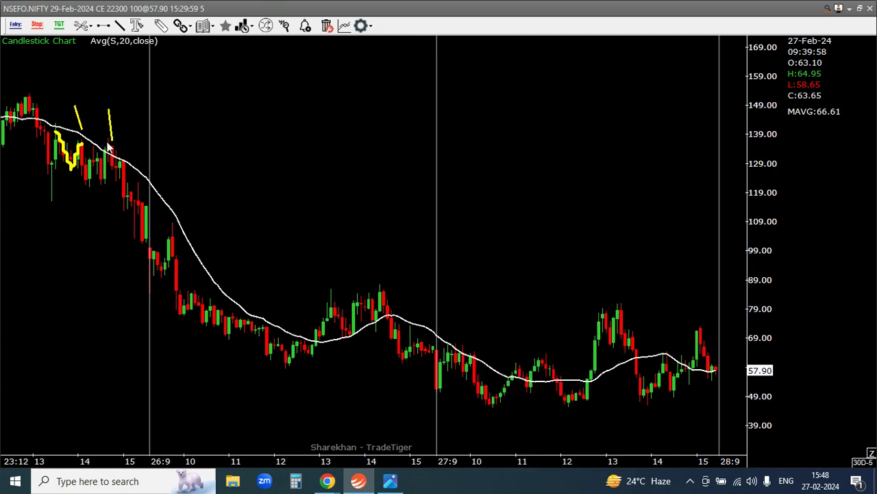
left_click(171, 133)
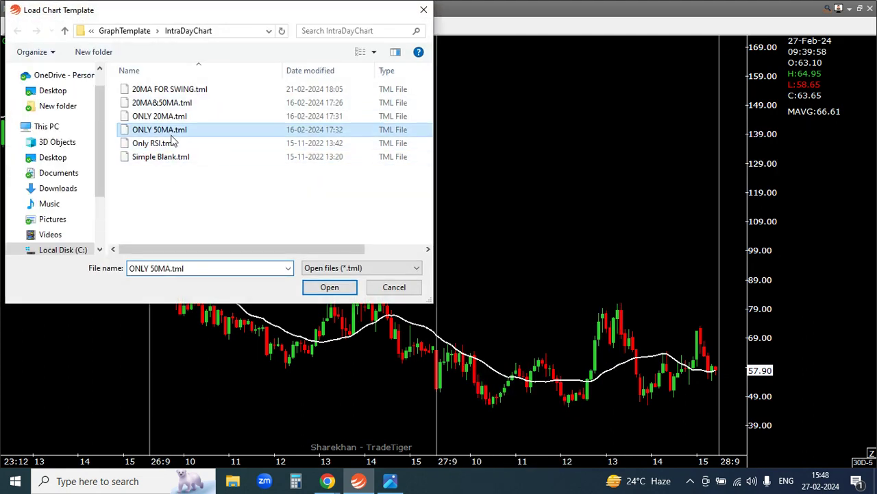
double_click(172, 136)
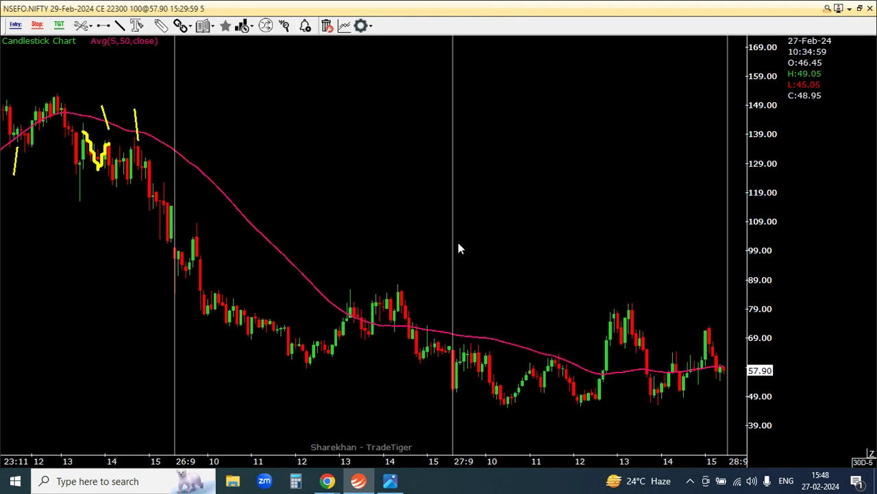
Step: Draw a vertical trend line above the 11:44 candle on 27-Feb, from about 71 down to 65.5, and check the price movement around it
scroll(459, 248, "up", 3)
left_click_drag(399, 316, 400, 315)
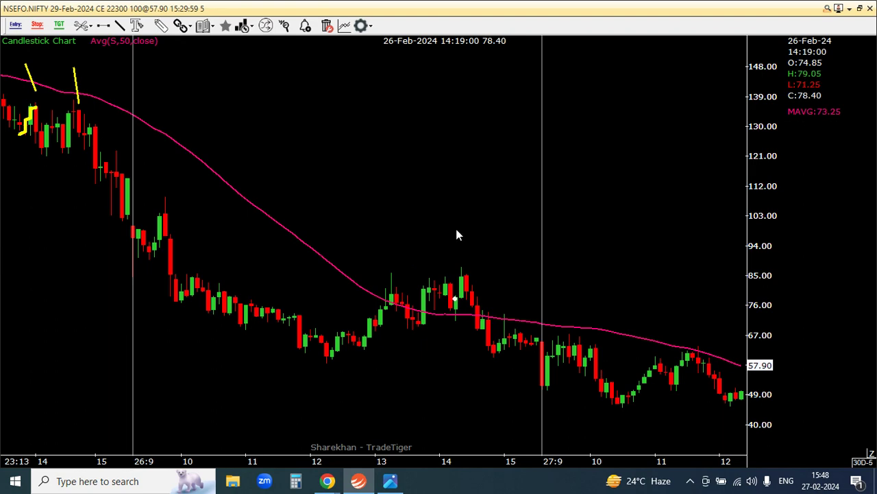
scroll(497, 247, "up", 3)
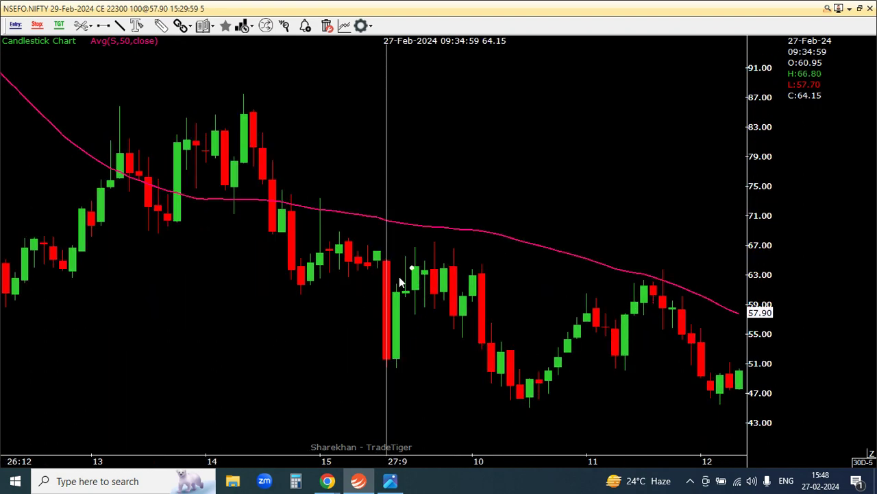
left_click_drag(535, 191, 590, 207)
scroll(597, 211, "up", 1)
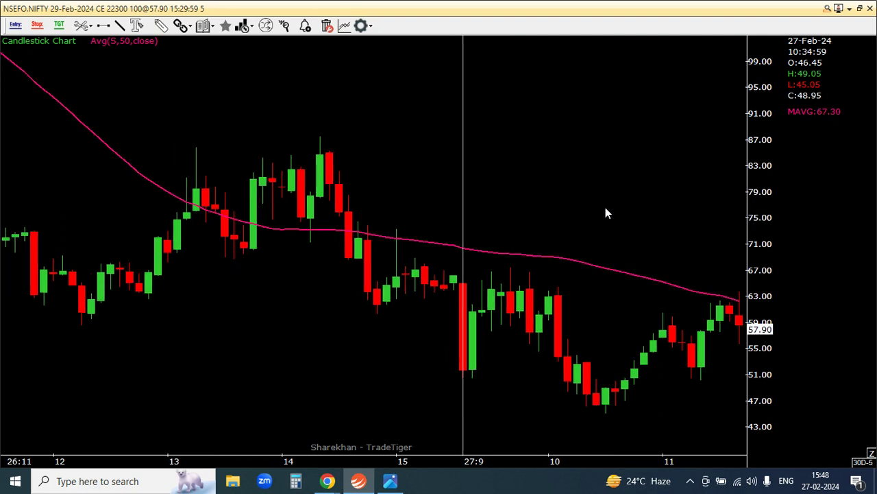
left_click(121, 27)
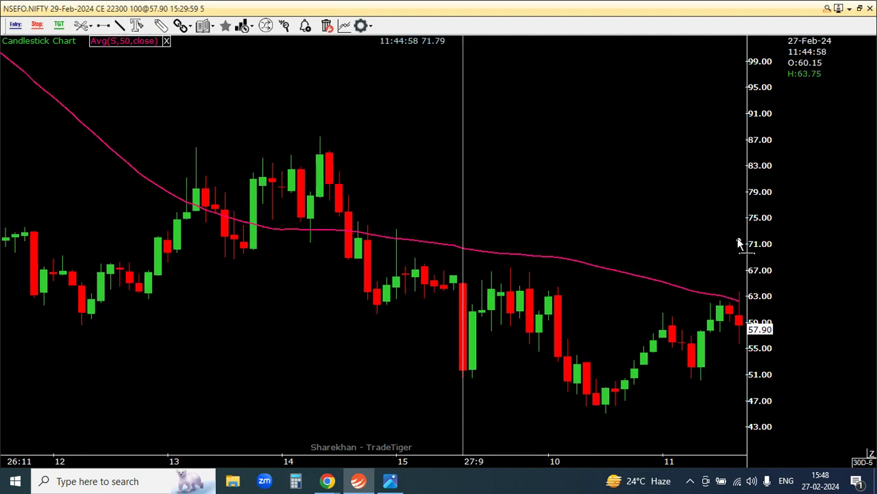
left_click_drag(739, 243, 740, 273)
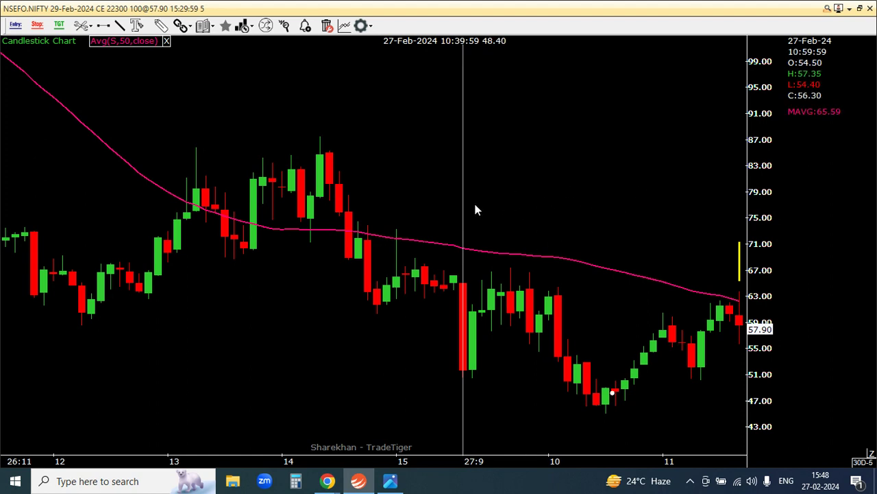
left_click_drag(482, 204, 456, 199)
mouse_move(549, 237)
left_mouse_down()
mouse_move(525, 235)
mouse_move(547, 239)
left_mouse_up()
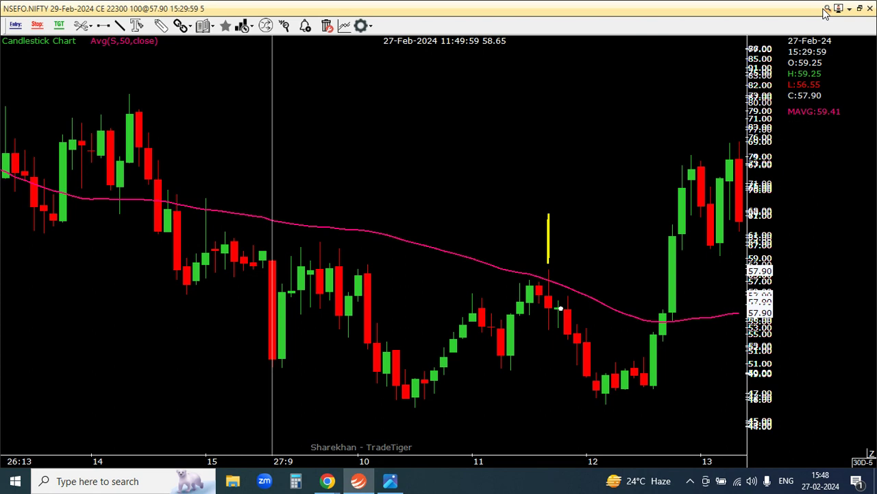
left_click_drag(153, 323, 546, 281)
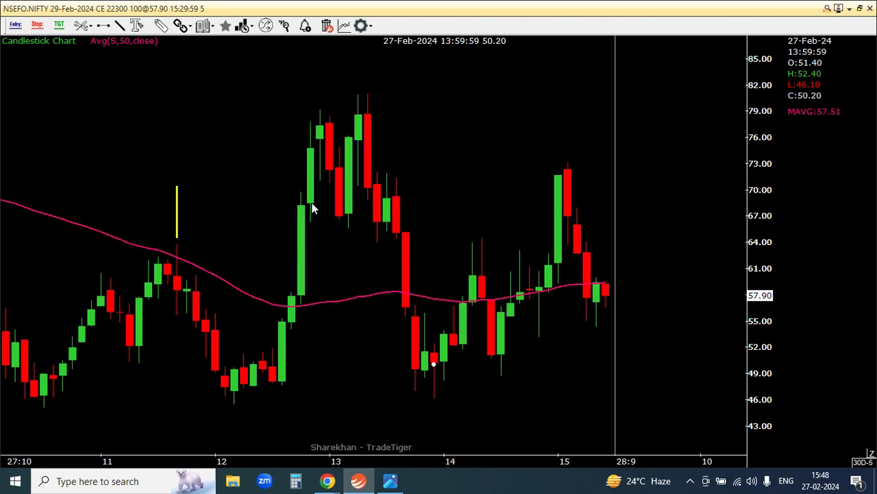
scroll(609, 196, "left", 3)
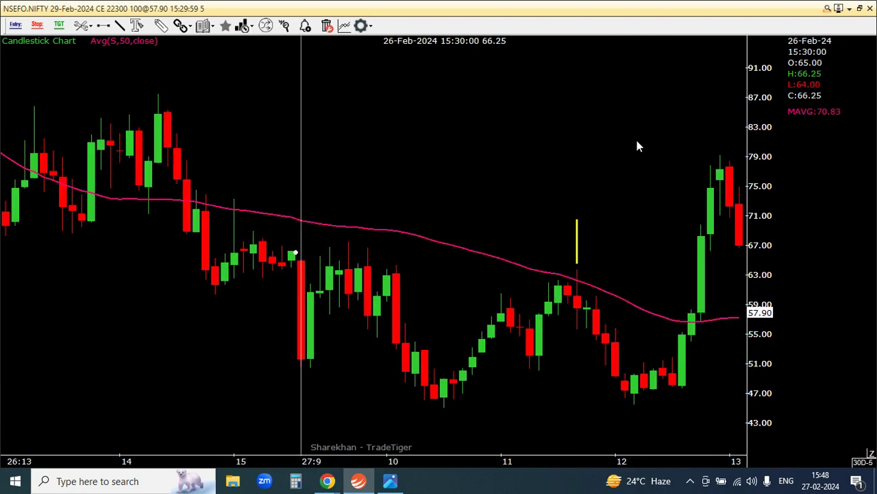
Step: Switch to the enlarged 22050 put chart and load the ONLY 50MA chart template on it
left_click(861, 8)
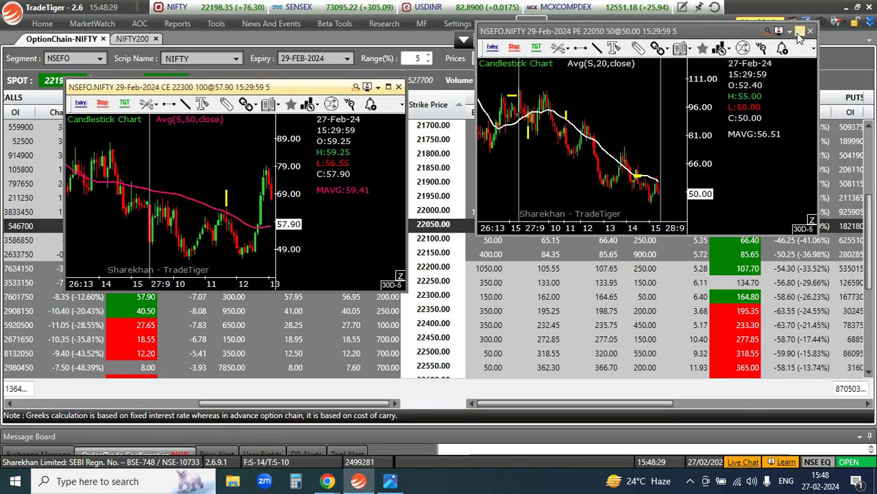
double_click(796, 27)
right_click(360, 121)
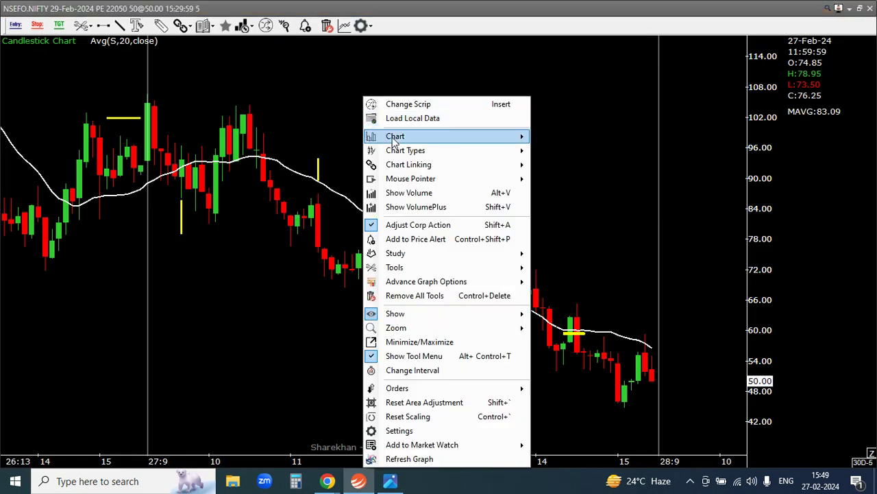
mouse_move(395, 137)
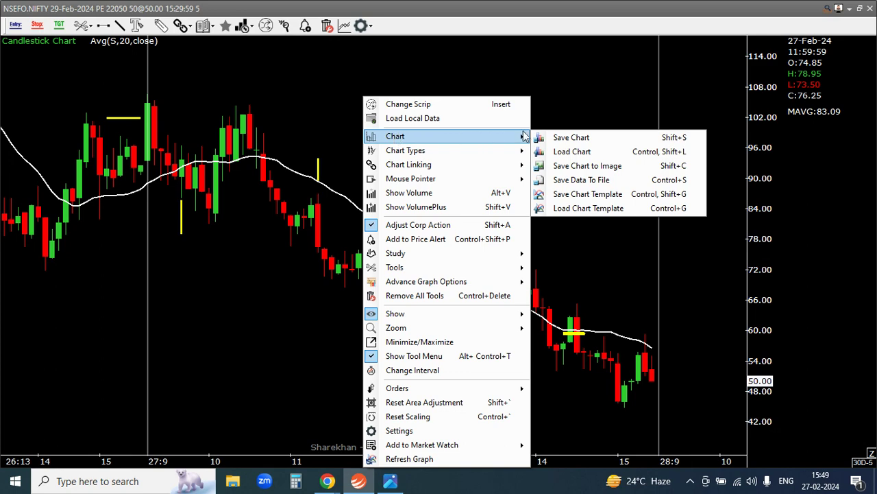
left_click(551, 206)
double_click(161, 130)
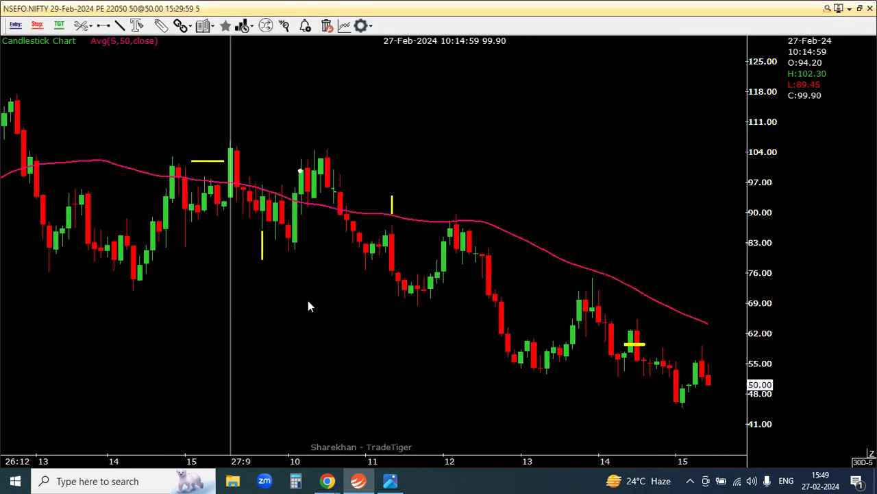
Step: Delete the vertical trend line below the 09:44 candle and the one above the 11:19 candle on 27-Feb
left_click(263, 244)
key("Delete")
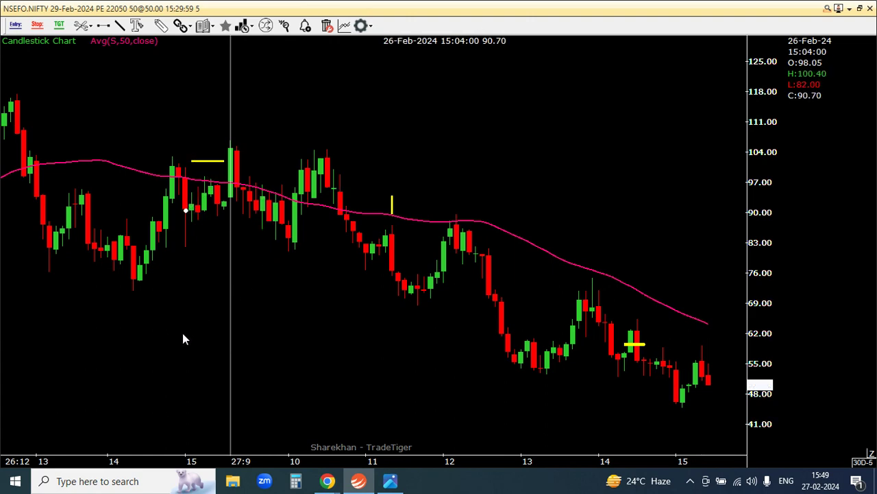
left_click_drag(301, 317, 585, 284)
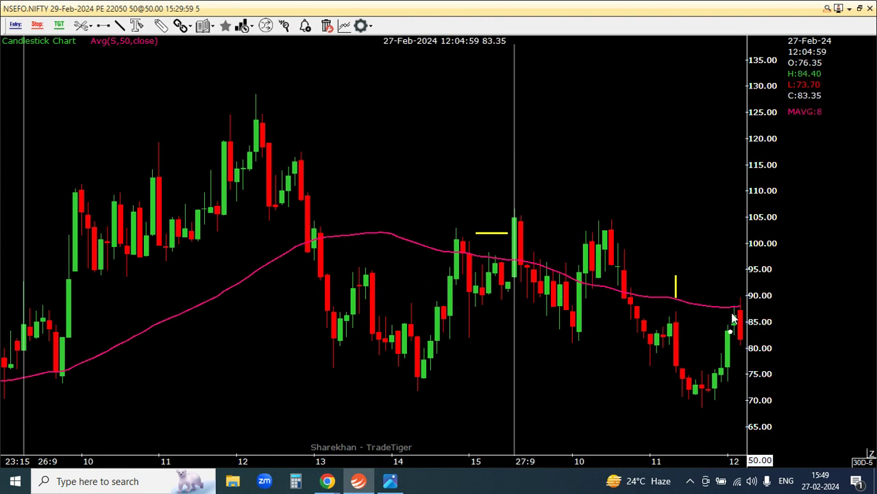
scroll(728, 310, "up", 1)
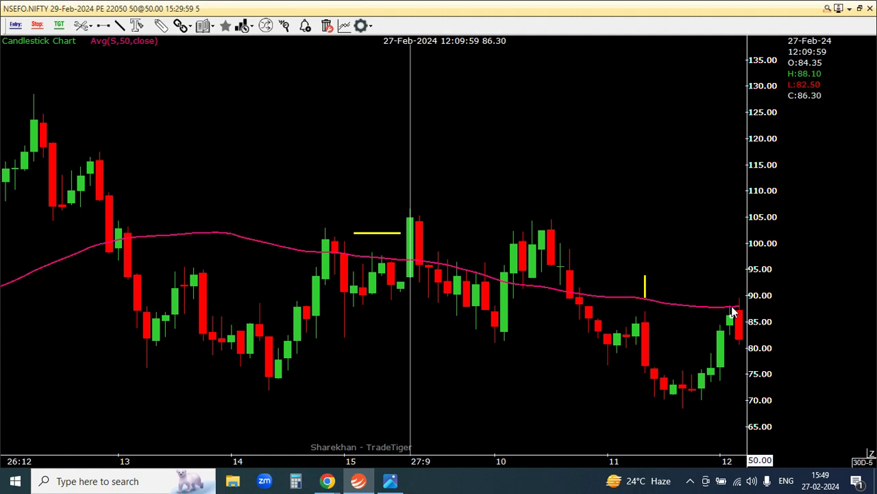
left_click_drag(691, 264, 521, 264)
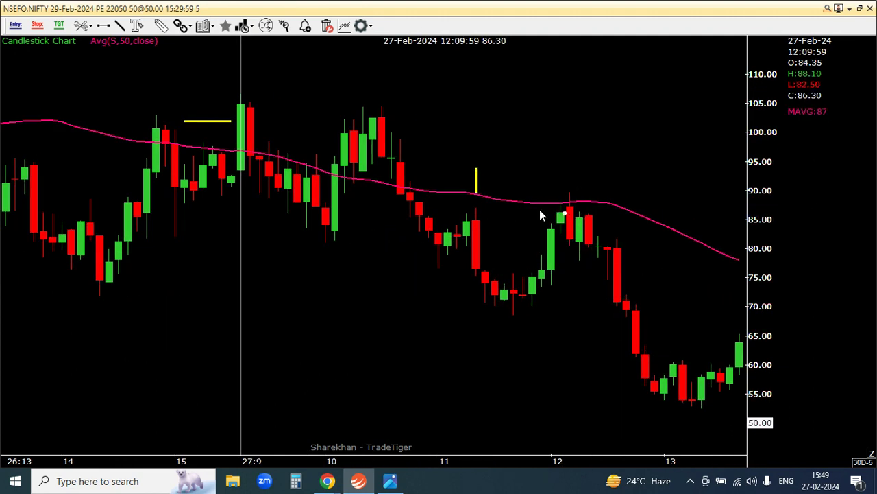
left_click(477, 184)
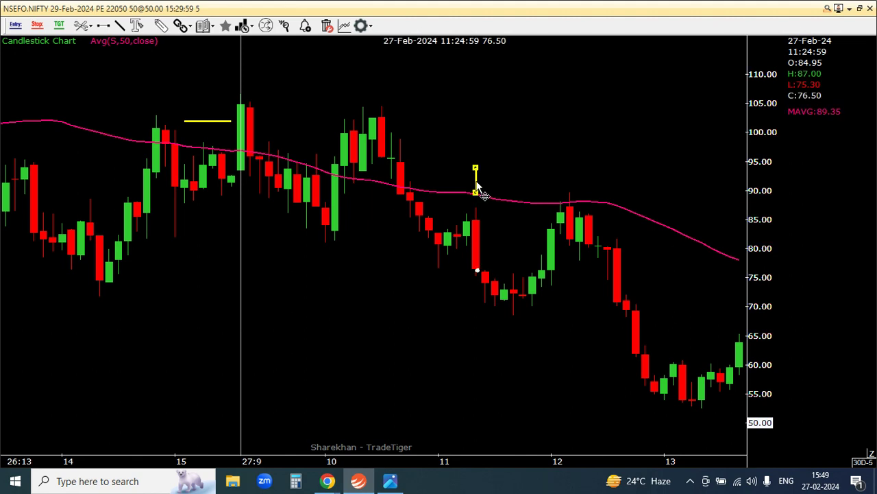
key("Delete")
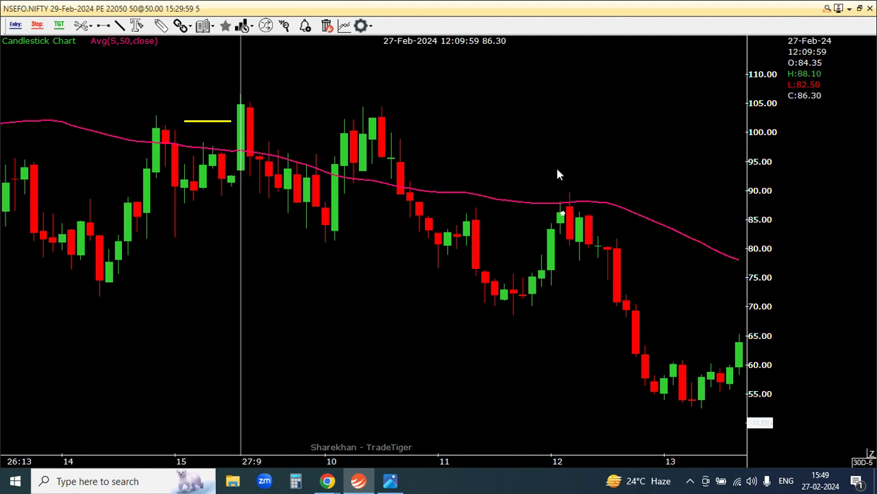
Step: Examine how the 22050 put's swings meet the 50-period moving average across the 27-Feb session
left_click_drag(574, 148, 387, 233)
left_click_drag(178, 308, 456, 272)
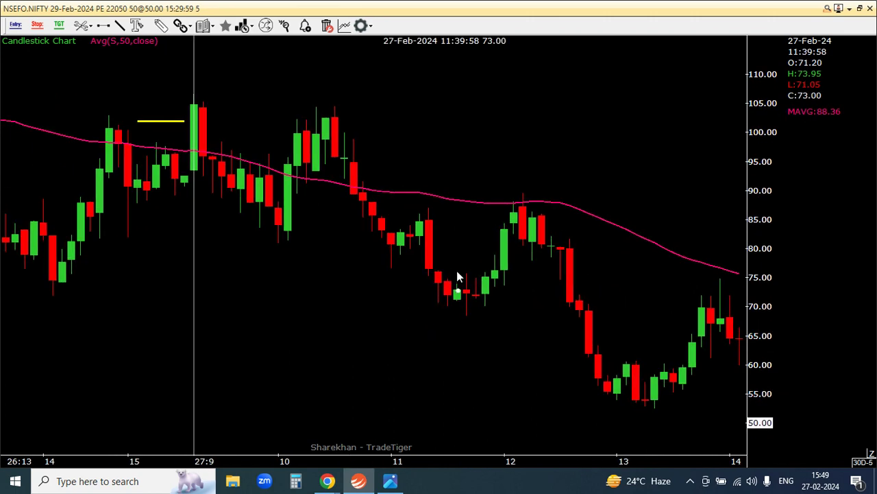
scroll(355, 270, "down", 2)
left_click_drag(443, 161, 339, 195)
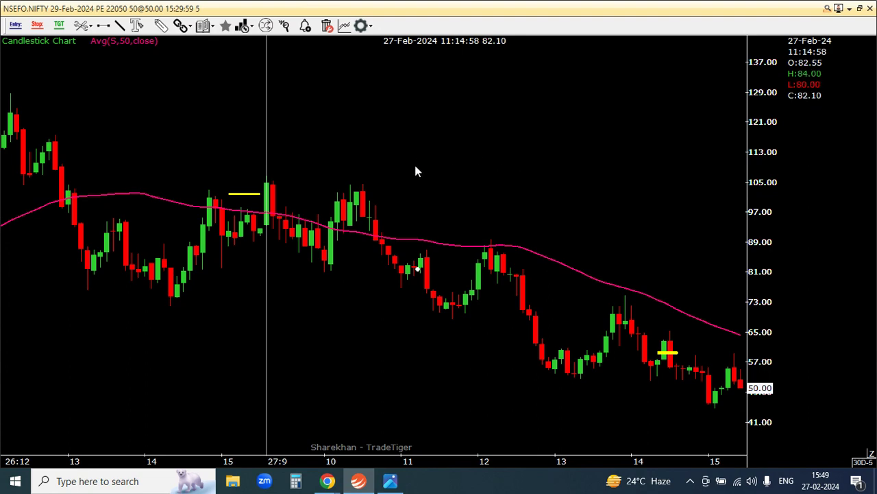
left_click_drag(594, 173, 501, 192)
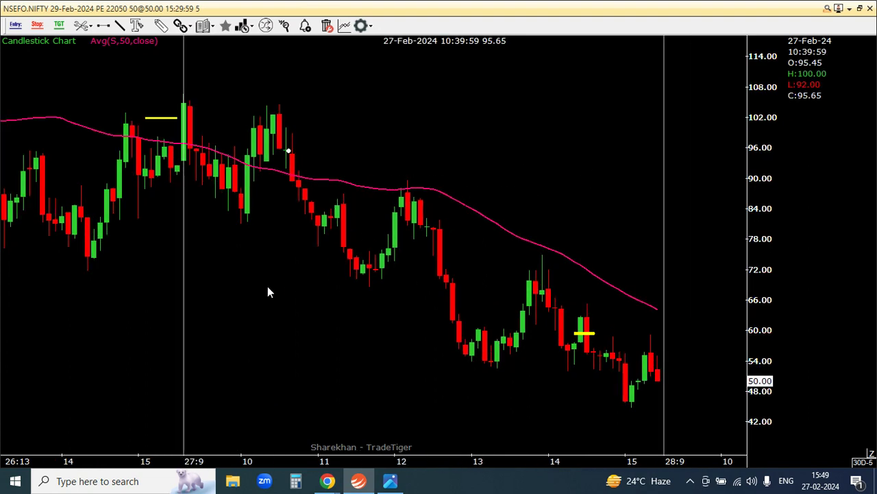